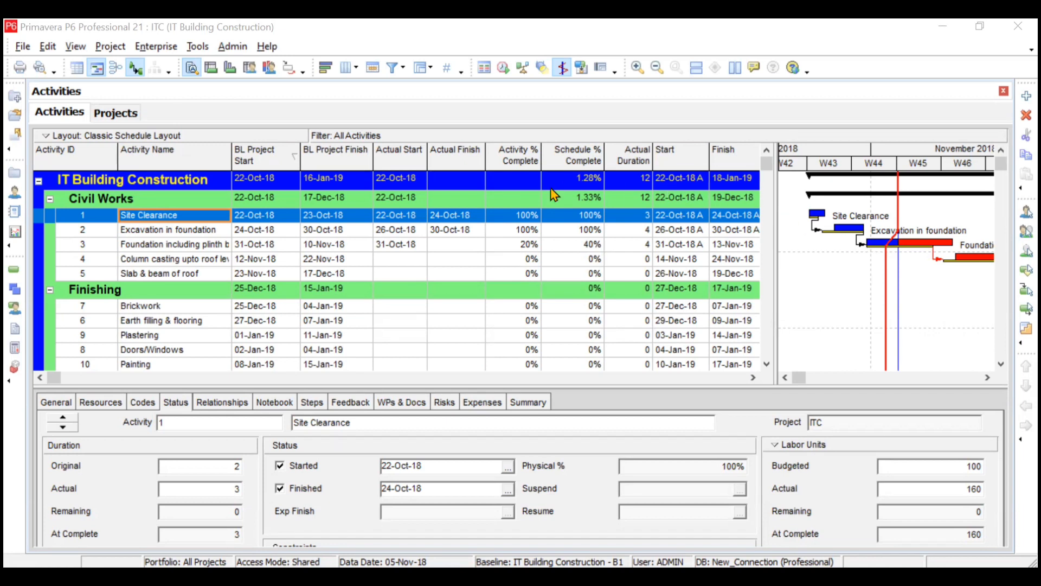
# Open the column settings of the activity table and expand the Earned Value group of available options.
pyautogui.rightClick(493, 165)
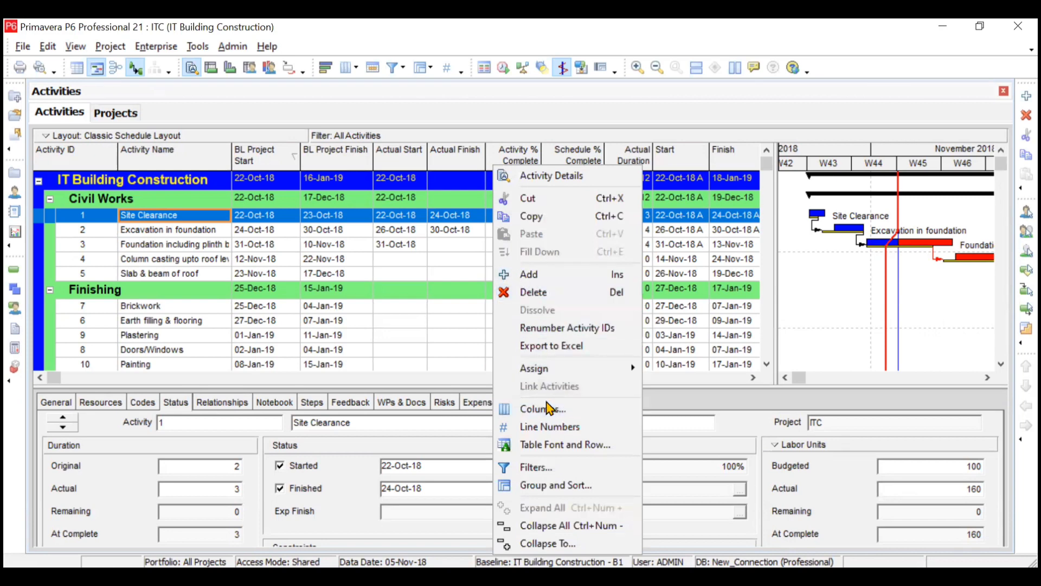
pyautogui.click(532, 408)
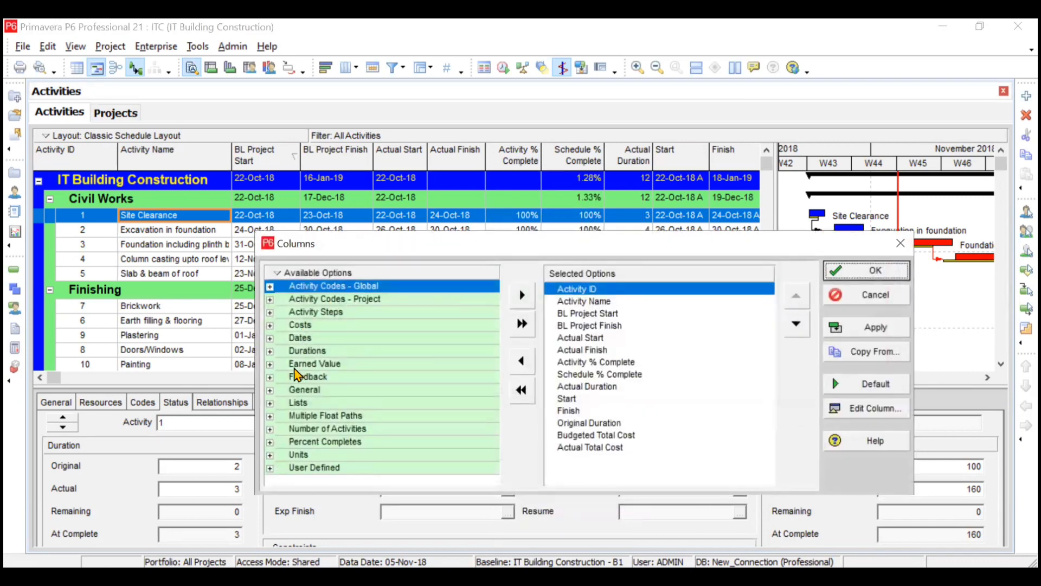
pyautogui.click(272, 364)
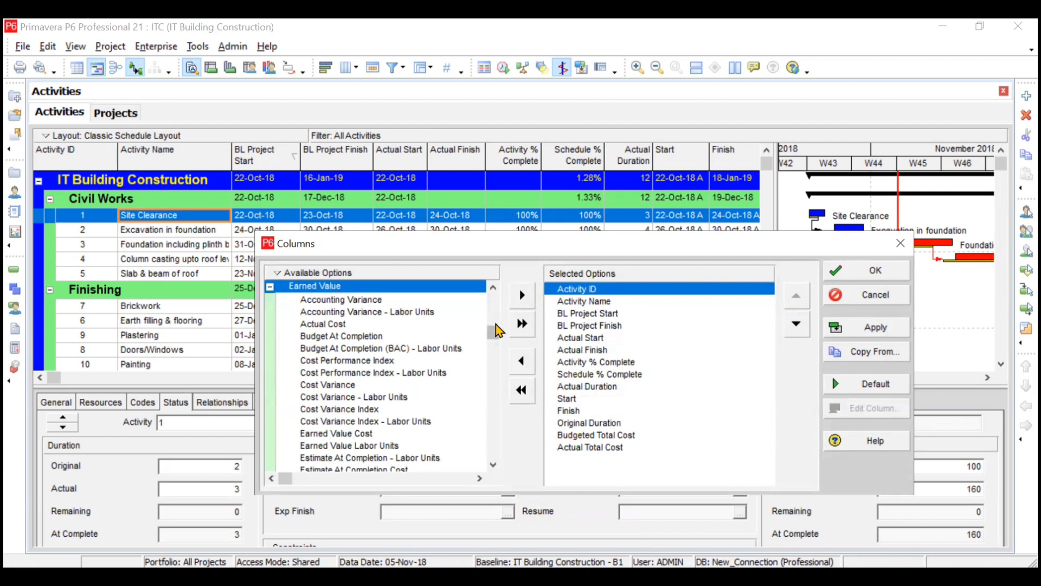
# Look through the complete list of available Earned Value column options.
pyautogui.click(493, 464)
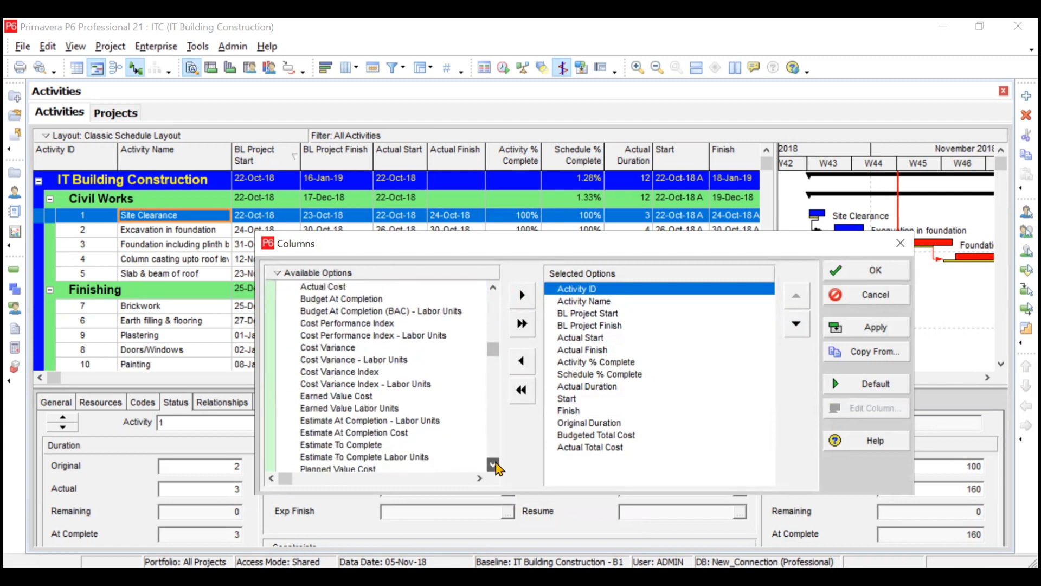
pyautogui.click(493, 465)
pyautogui.click(493, 465)
pyautogui.click(493, 465)
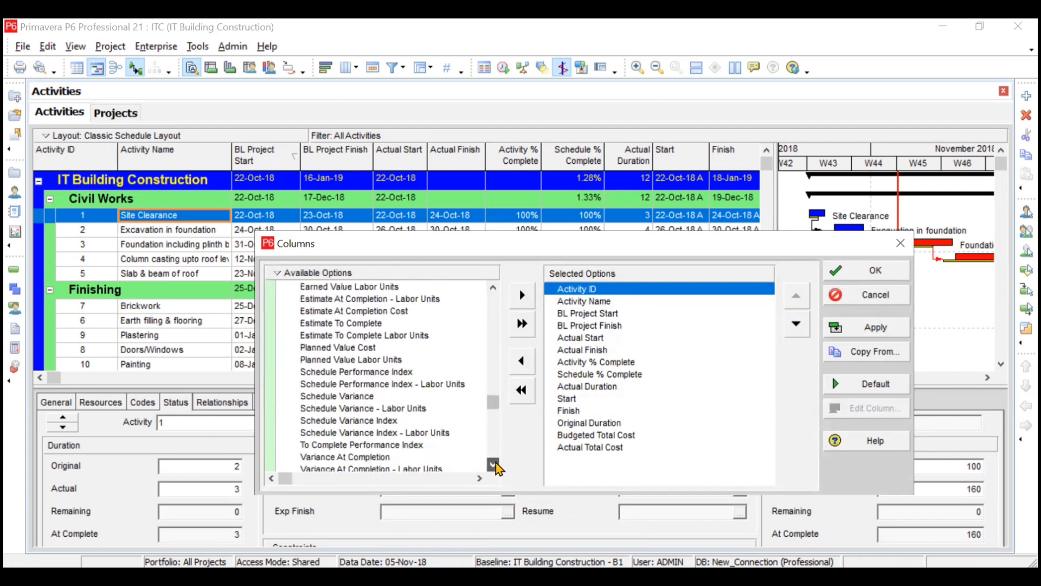
pyautogui.click(493, 465)
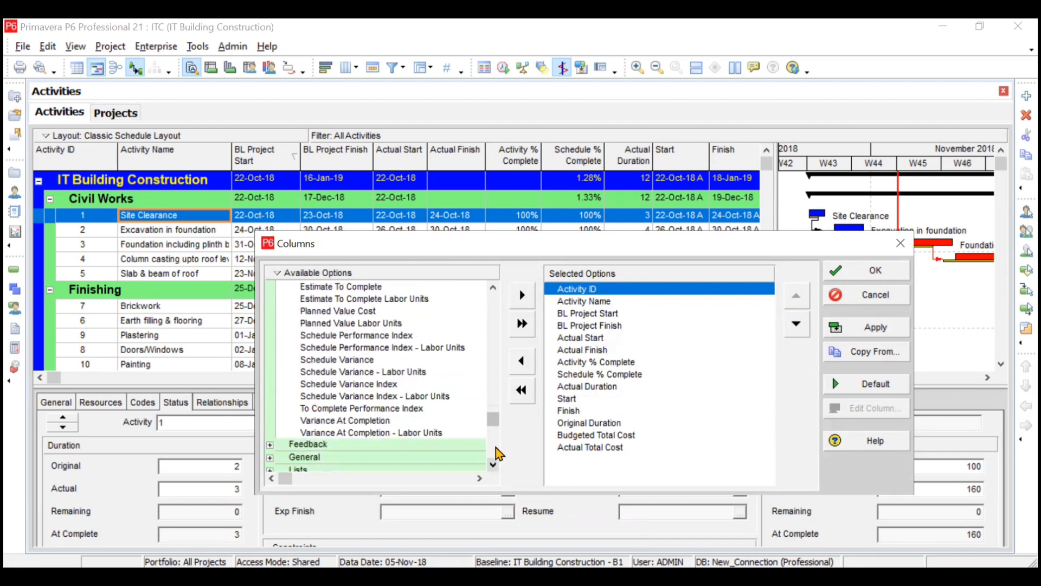
pyautogui.click(493, 287)
pyautogui.click(493, 287)
pyautogui.click(493, 287)
pyautogui.click(493, 287)
pyautogui.click(492, 287)
pyautogui.click(493, 287)
pyautogui.click(493, 288)
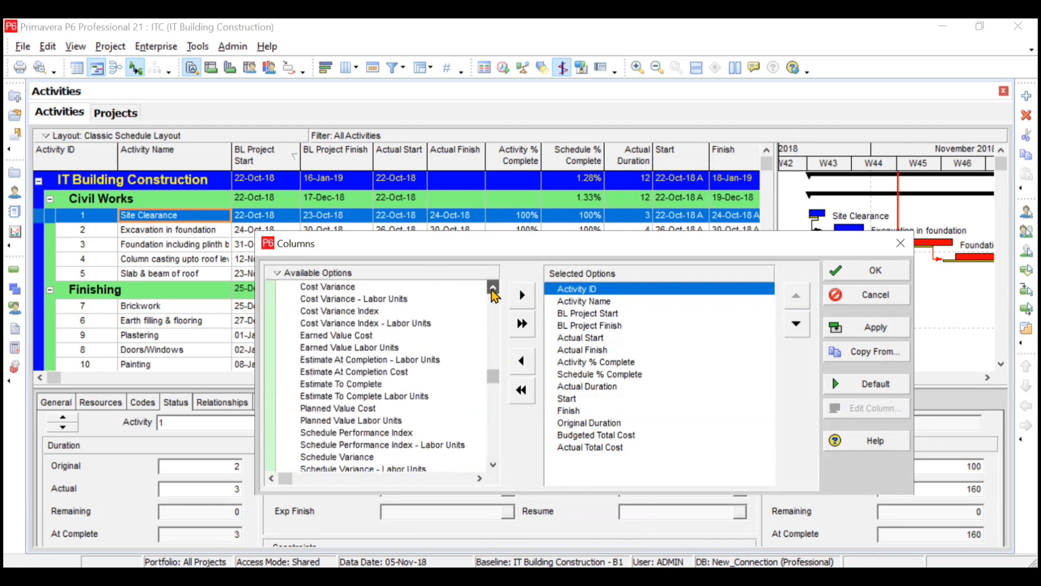
pyautogui.click(493, 288)
pyautogui.click(493, 287)
pyautogui.click(493, 287)
pyautogui.click(493, 287)
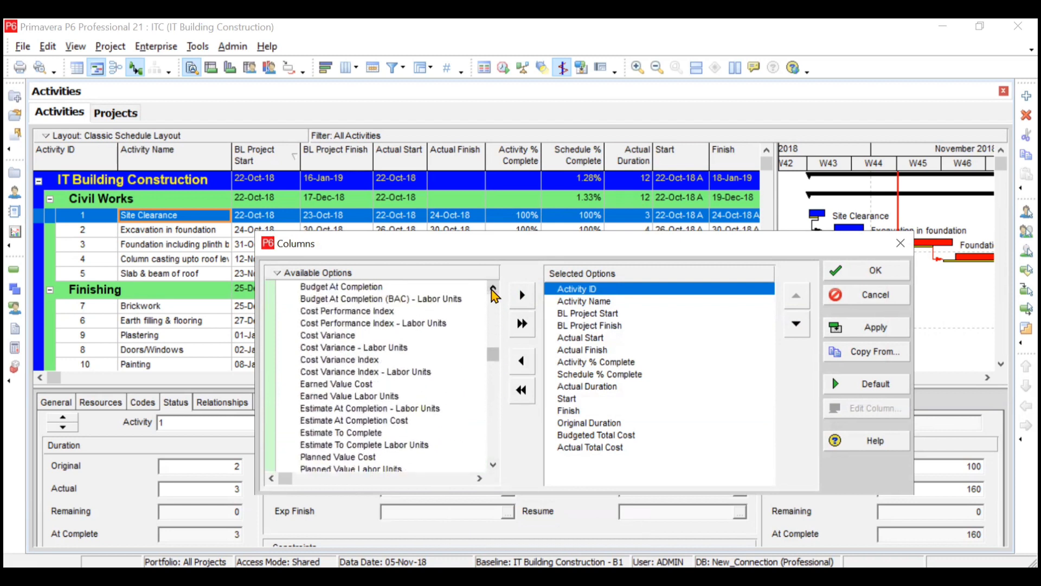
pyautogui.click(493, 287)
pyautogui.click(493, 288)
pyautogui.click(493, 288)
pyautogui.click(493, 287)
pyautogui.click(493, 288)
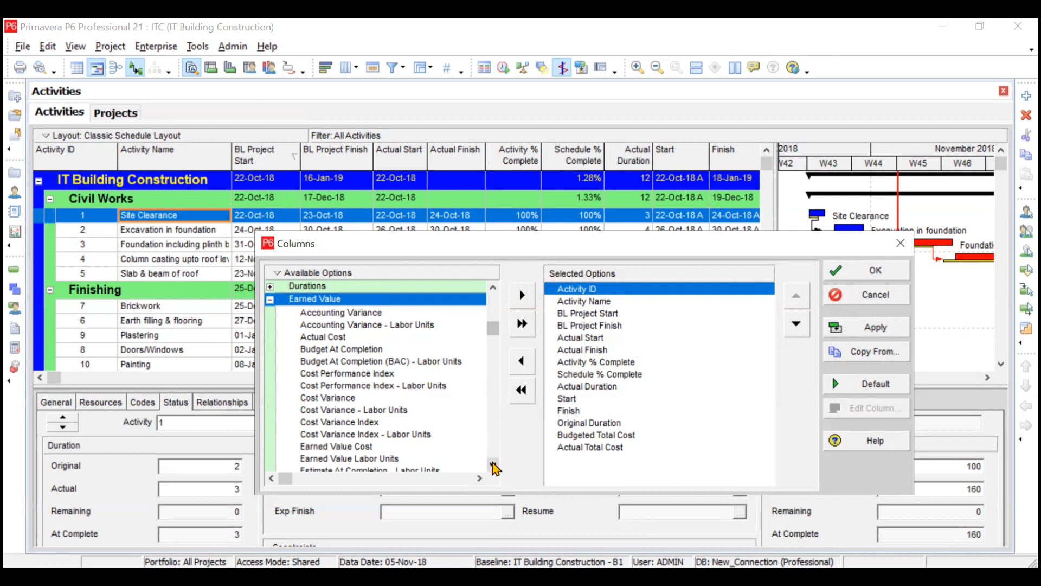
# Add Actual Cost, Budget At Completion and Cost Performance Index to the selected columns, after Actual Total Cost.
pyautogui.click(356, 337)
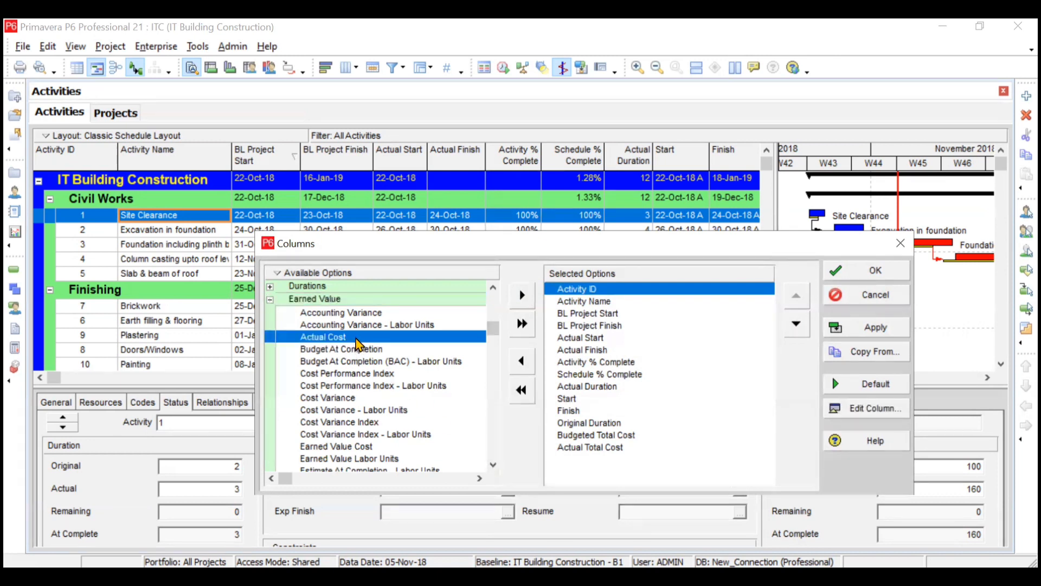
pyautogui.click(642, 448)
pyautogui.click(522, 294)
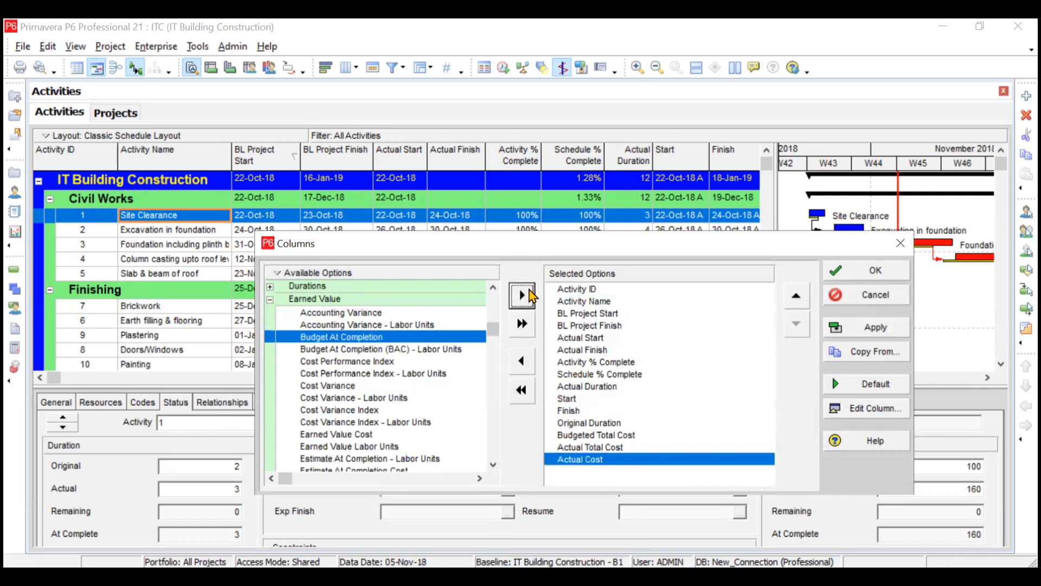
pyautogui.click(530, 295)
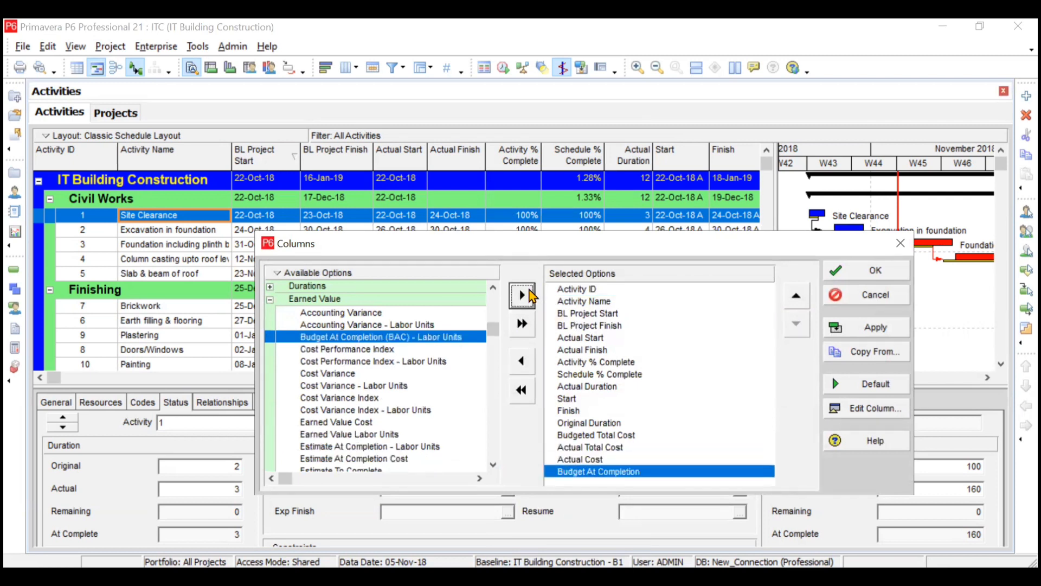
pyautogui.click(391, 350)
pyautogui.click(521, 295)
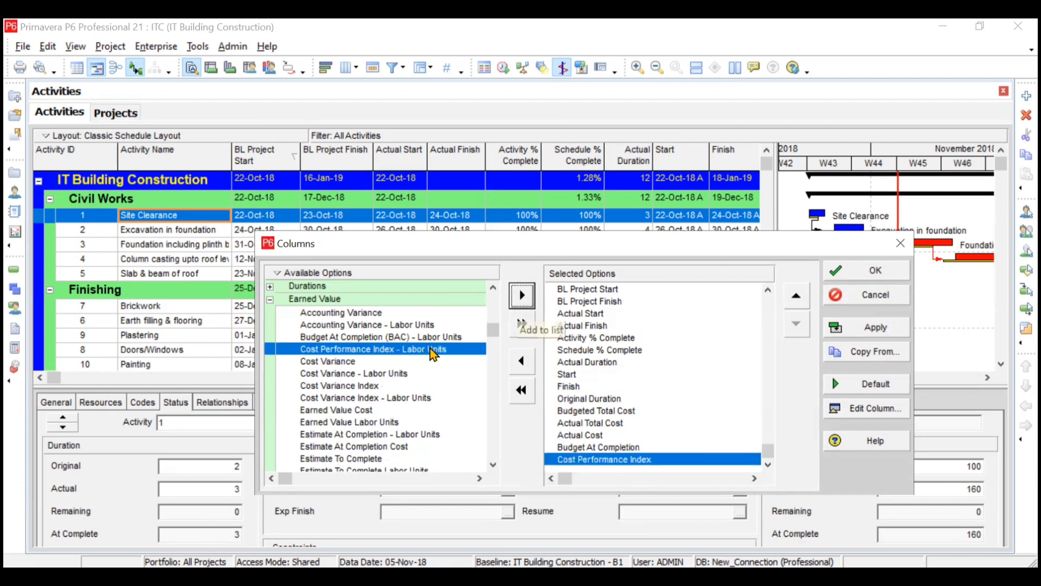
# Add Cost Variance, Earned Value Cost, Estimate At Completion Cost and Estimate To Complete to the selected columns.
pyautogui.click(372, 362)
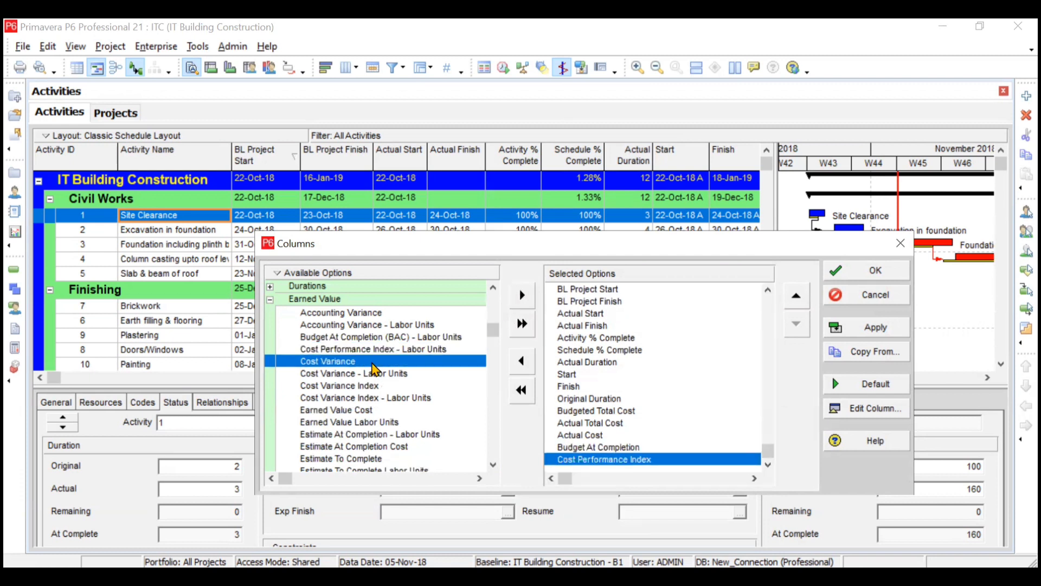
pyautogui.click(522, 295)
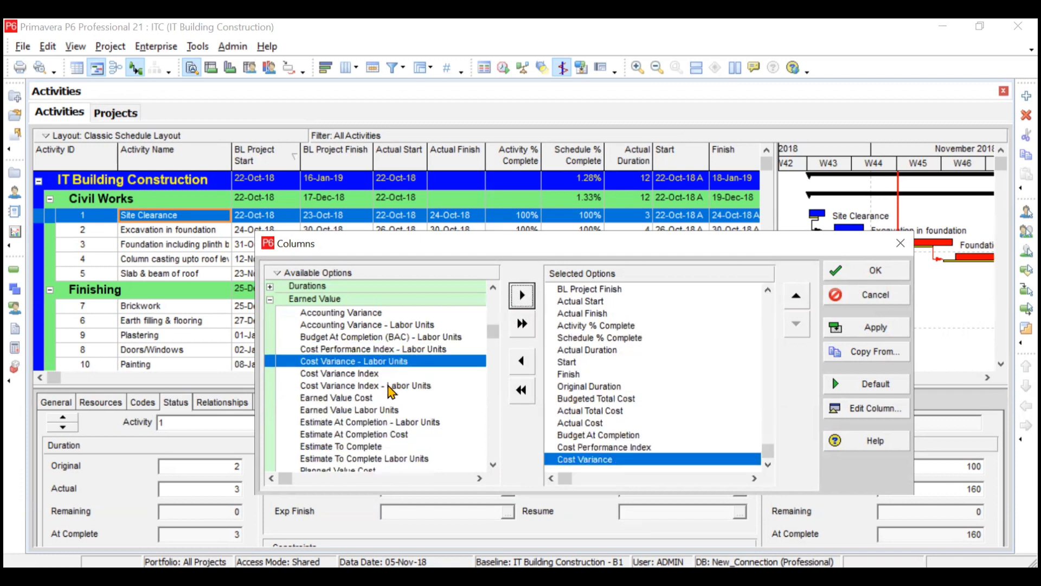
pyautogui.click(388, 400)
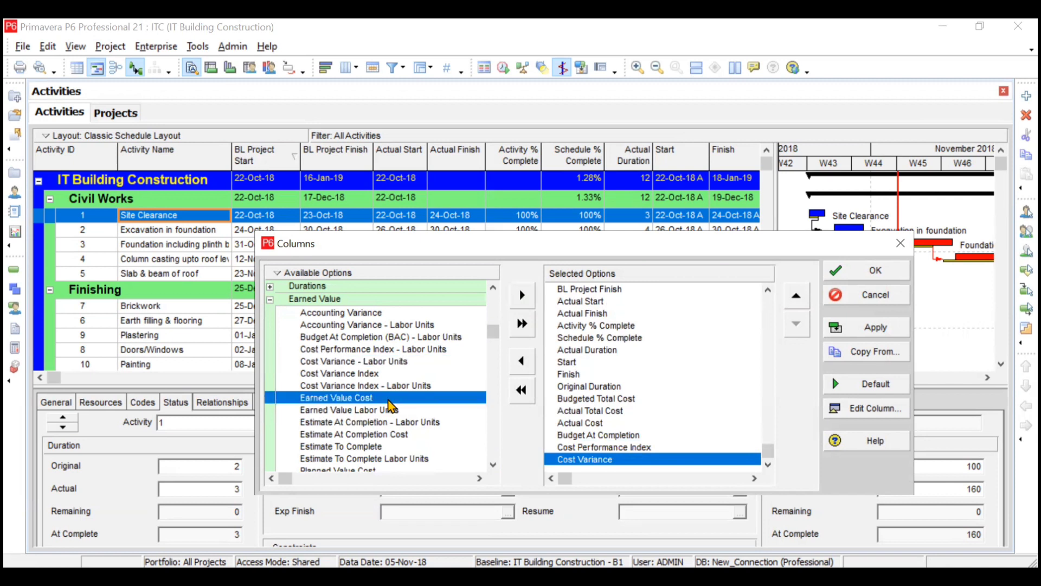
pyautogui.click(518, 301)
pyautogui.click(422, 410)
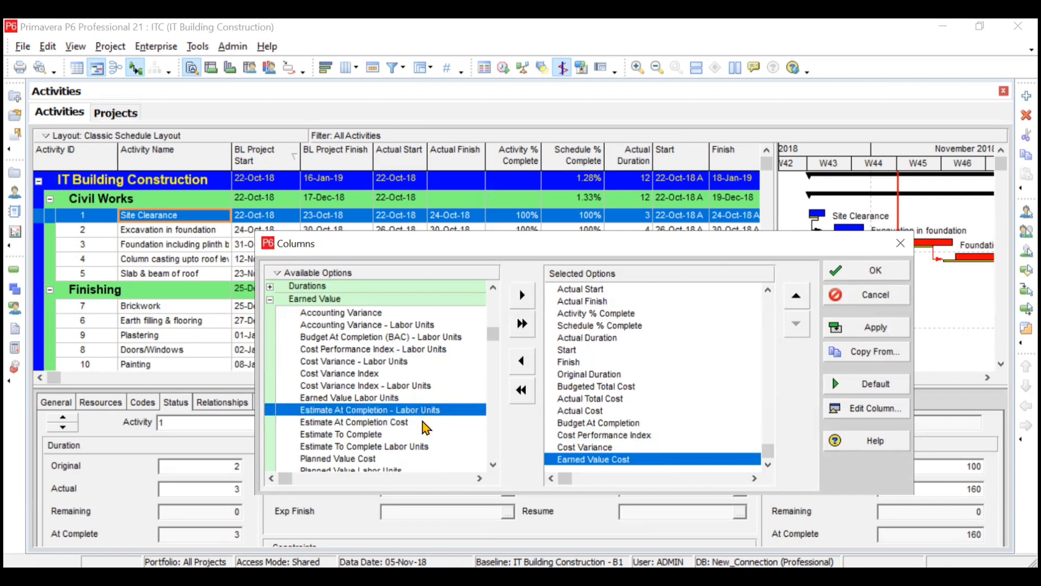
pyautogui.click(427, 422)
pyautogui.click(521, 296)
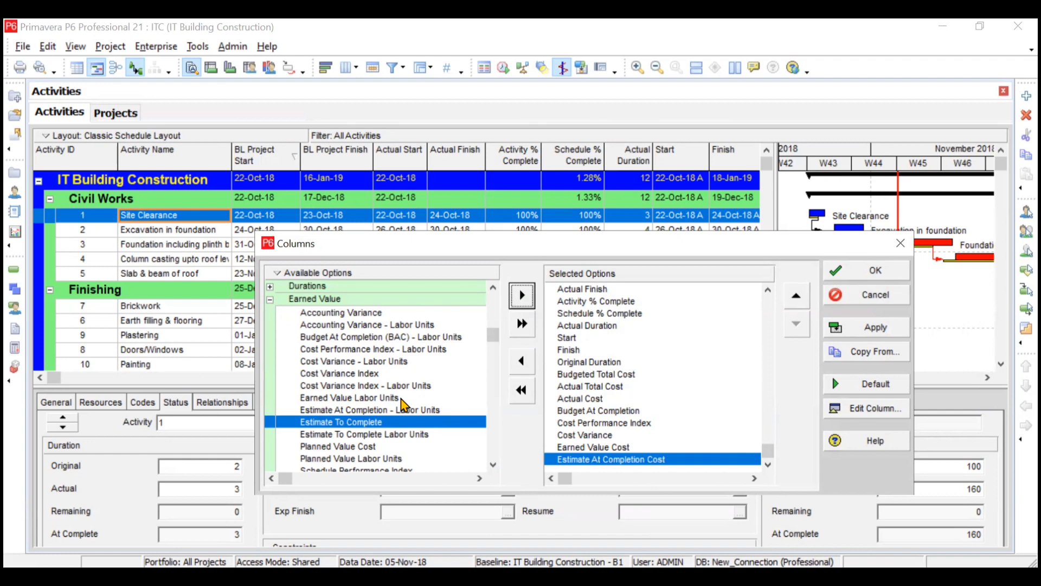
pyautogui.click(522, 296)
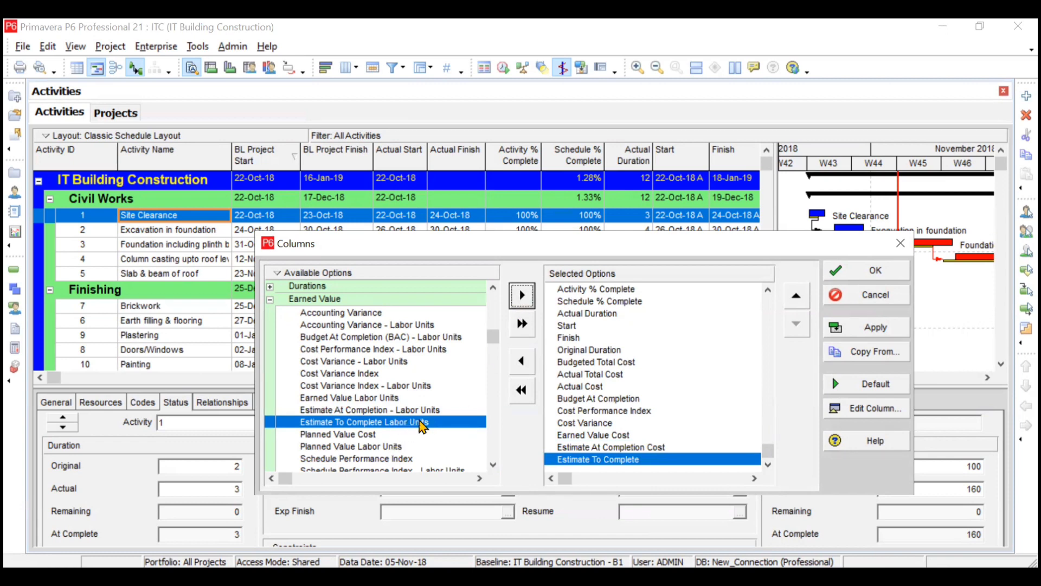
# Add Planned Value Cost and Schedule Performance Index to the selected columns.
pyautogui.click(423, 434)
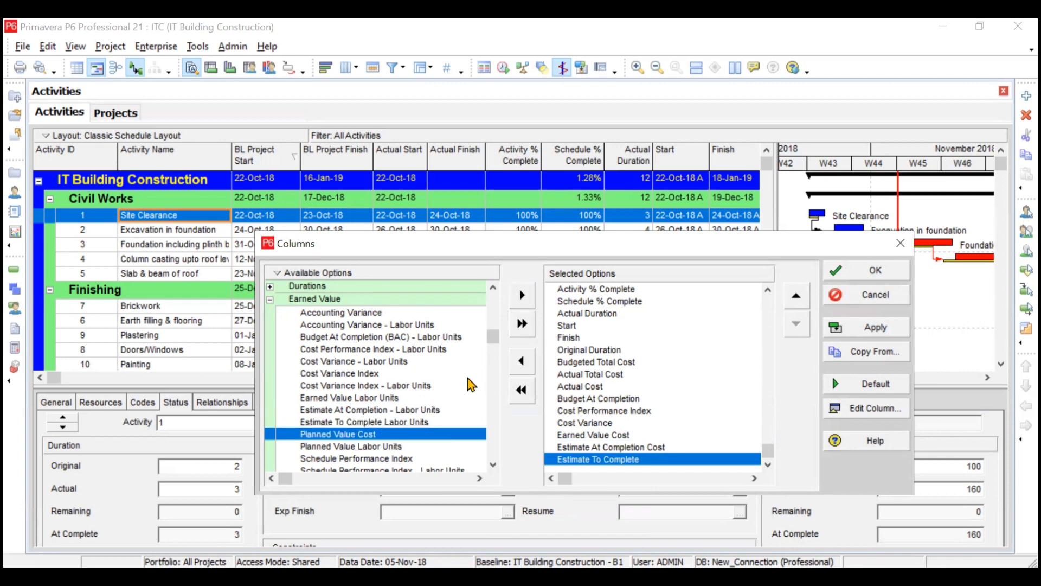
pyautogui.click(522, 296)
pyautogui.click(439, 447)
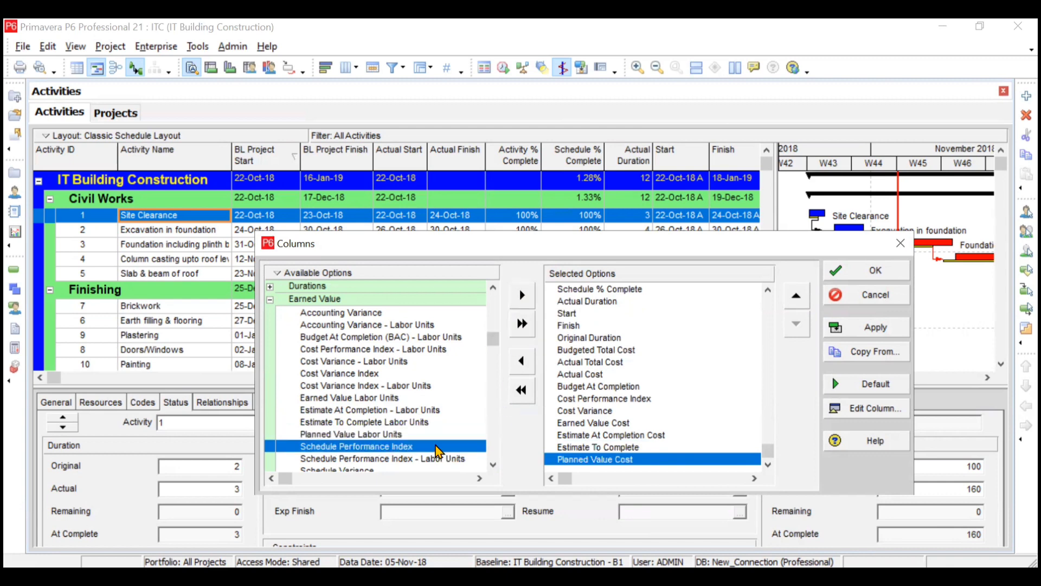
pyautogui.click(523, 298)
# Add Variance At Completion and To Complete Performance Index together to the selected columns.
pyautogui.click(492, 465)
pyautogui.click(492, 464)
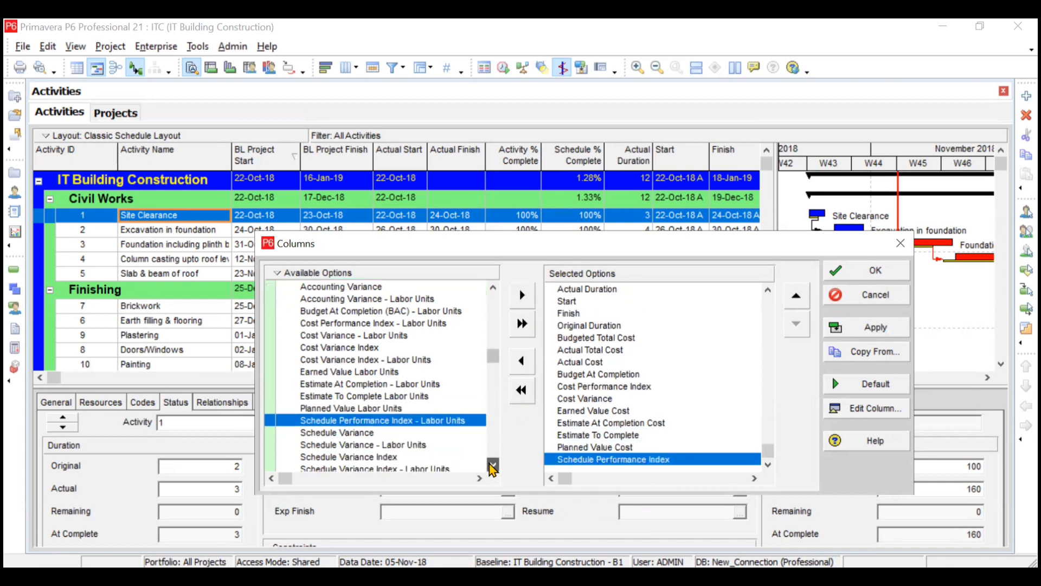
pyautogui.click(493, 464)
pyautogui.click(493, 465)
pyautogui.click(366, 409)
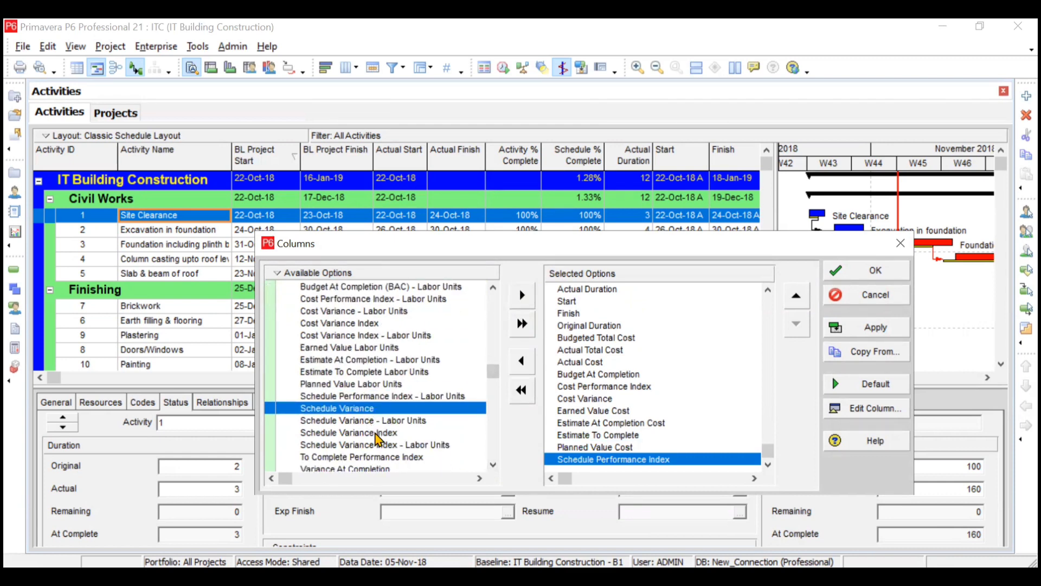
pyautogui.click(493, 465)
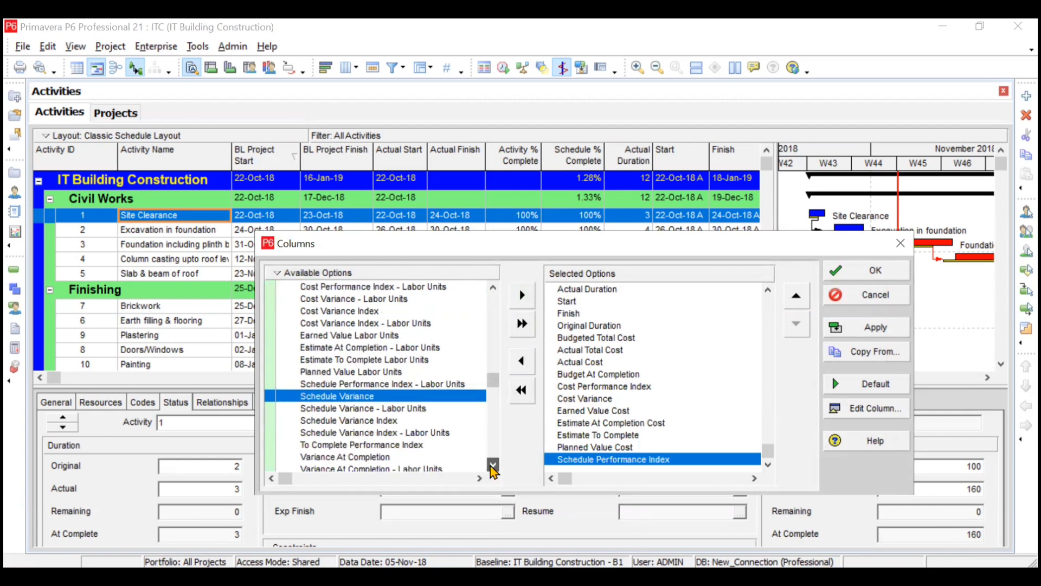
pyautogui.click(493, 465)
pyautogui.click(493, 464)
pyautogui.click(492, 464)
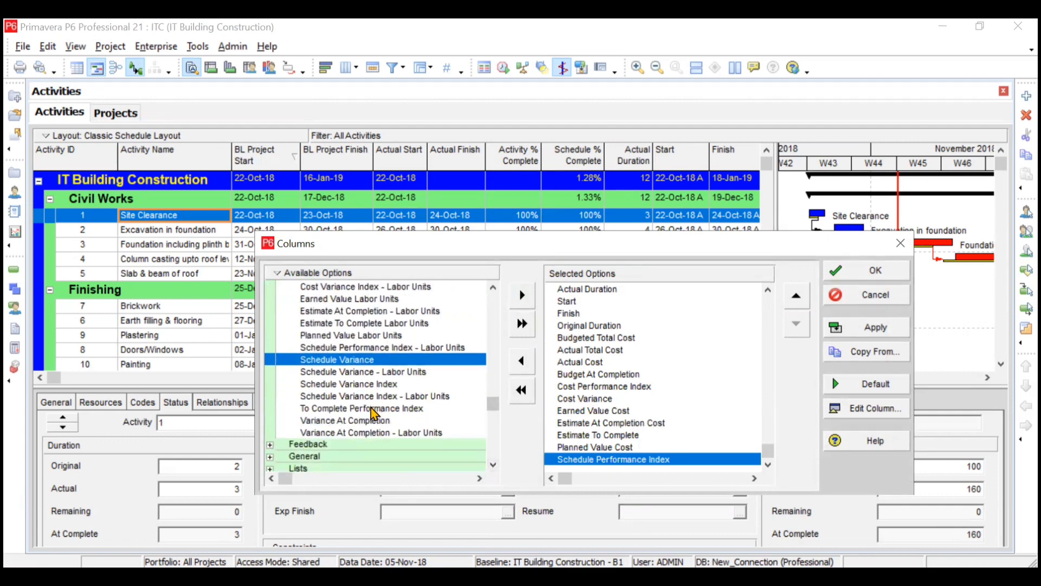
pyautogui.click(376, 421)
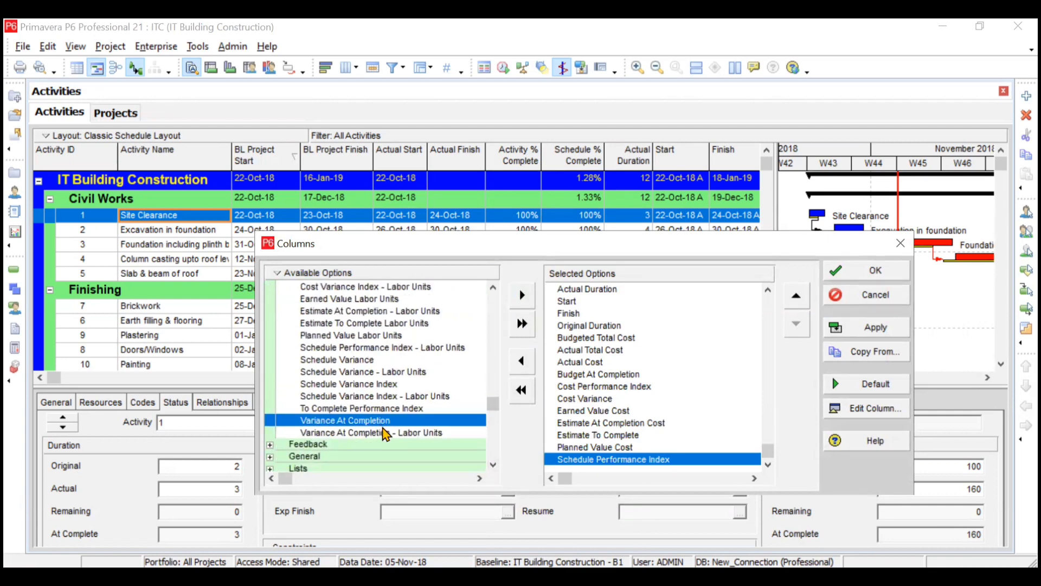
pyautogui.keyDown('shift'); pyautogui.click(429, 409); pyautogui.keyUp('shift')
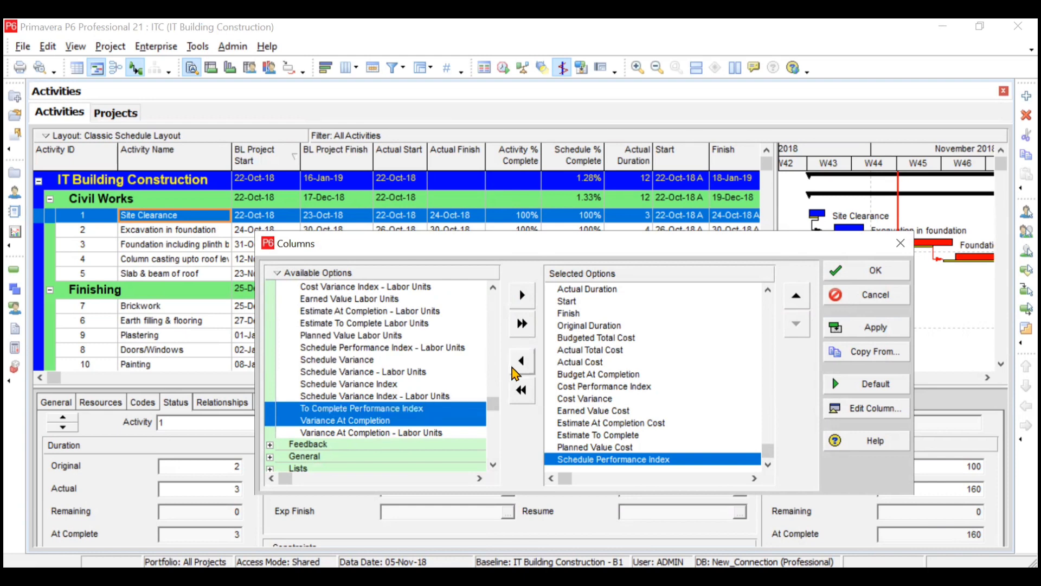
pyautogui.click(522, 296)
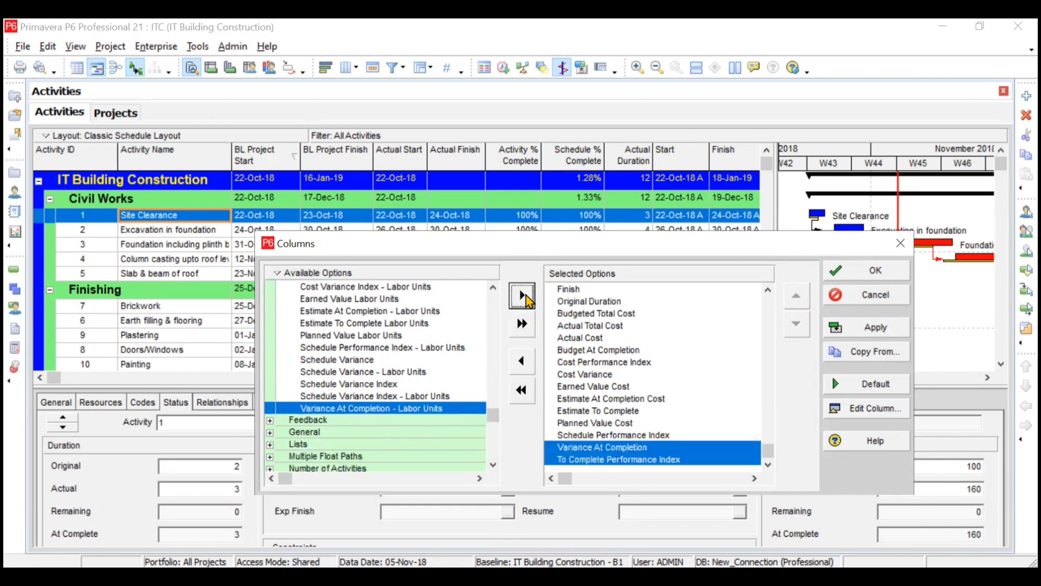
# Add Schedule Variance to the selected columns and apply the column selection to the activity table.
pyautogui.click(369, 360)
pyautogui.click(524, 301)
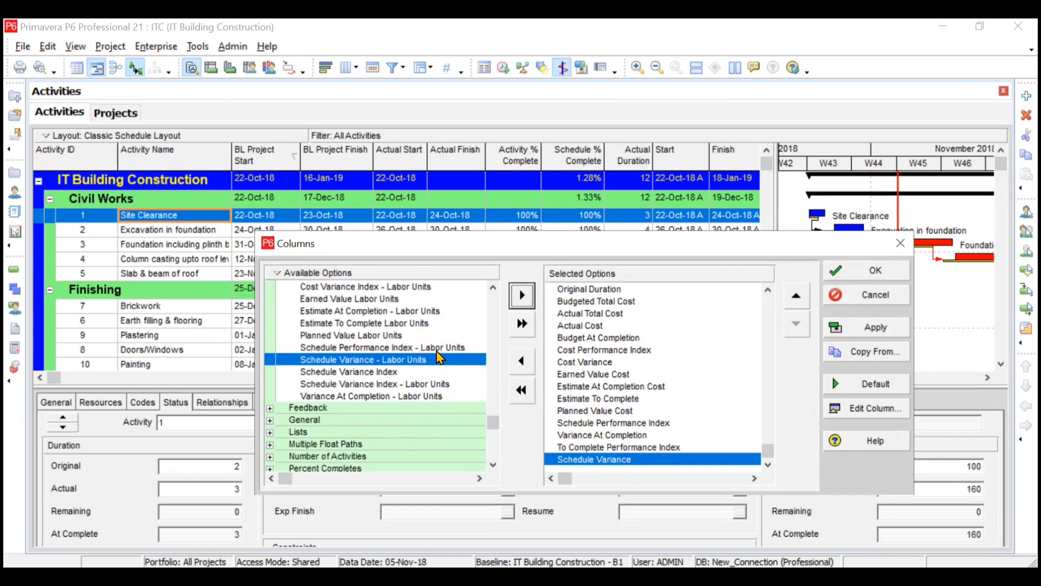
pyautogui.click(898, 271)
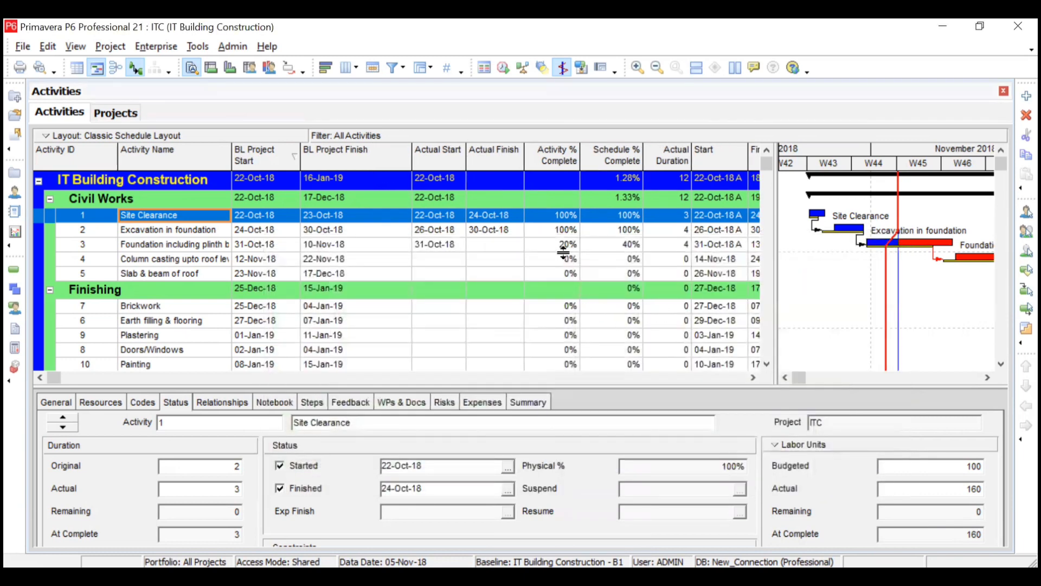
# Examine the cost and earned value columns along the Excavation in foundation row.
pyautogui.click(562, 233)
pyautogui.press('Right')
pyautogui.press('Right')
pyautogui.press('Right')
pyautogui.press('Right')
pyautogui.press('Right')
pyautogui.press('Right')
pyautogui.press('Right')
pyautogui.press('Right')
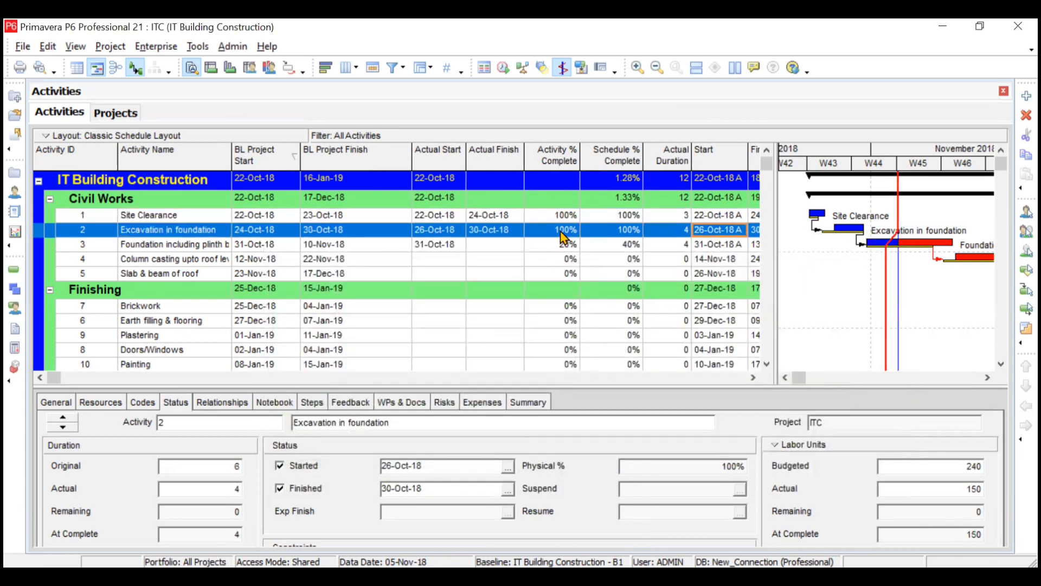
pyautogui.press('Right')
pyautogui.press('Right')
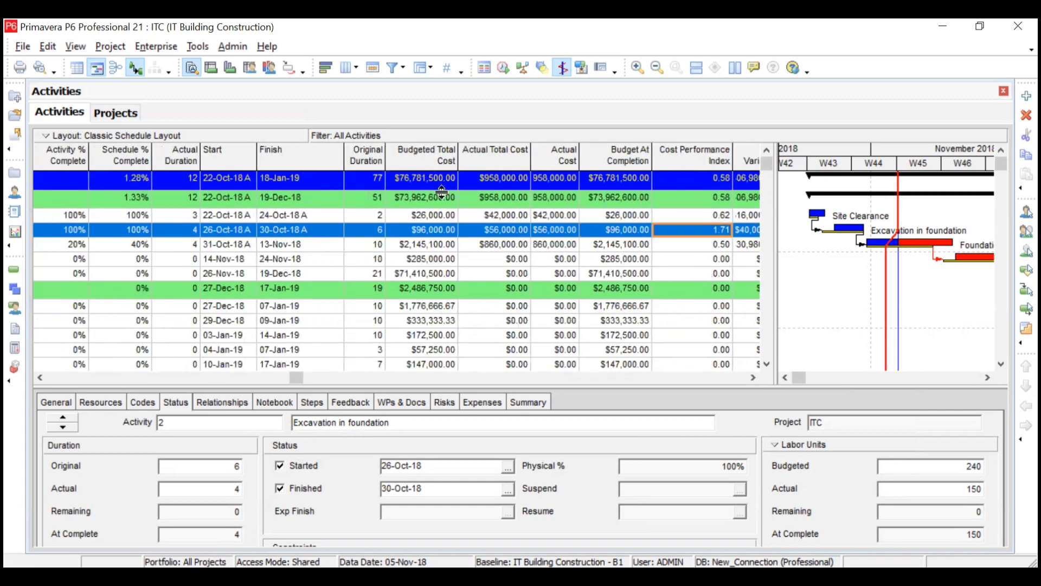
# Check the Budgeted Total Cost of Site Clearance, Excavation in foundation and Foundation including plinth beam.
pyautogui.click(453, 216)
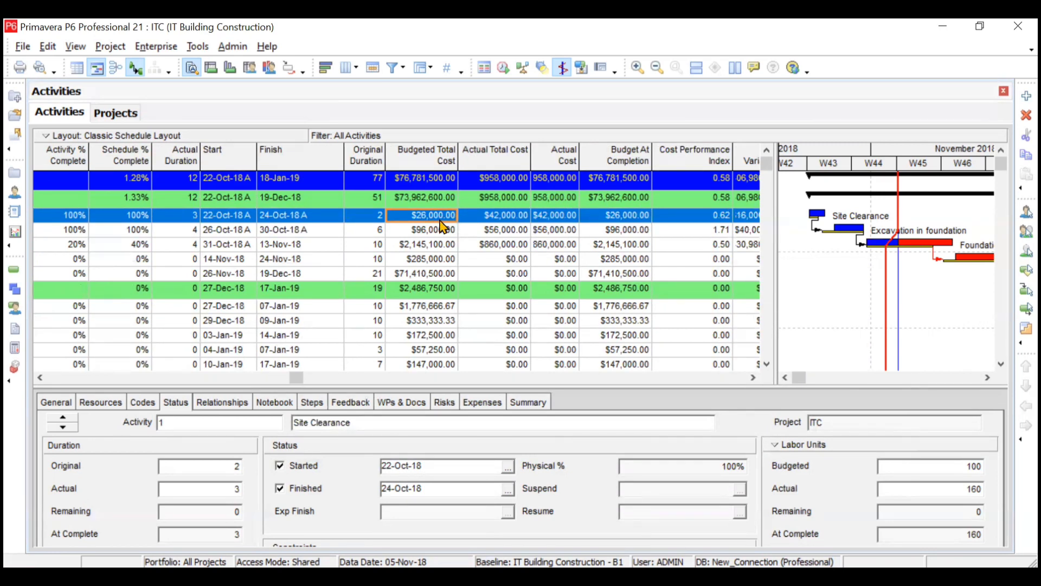
pyautogui.click(439, 232)
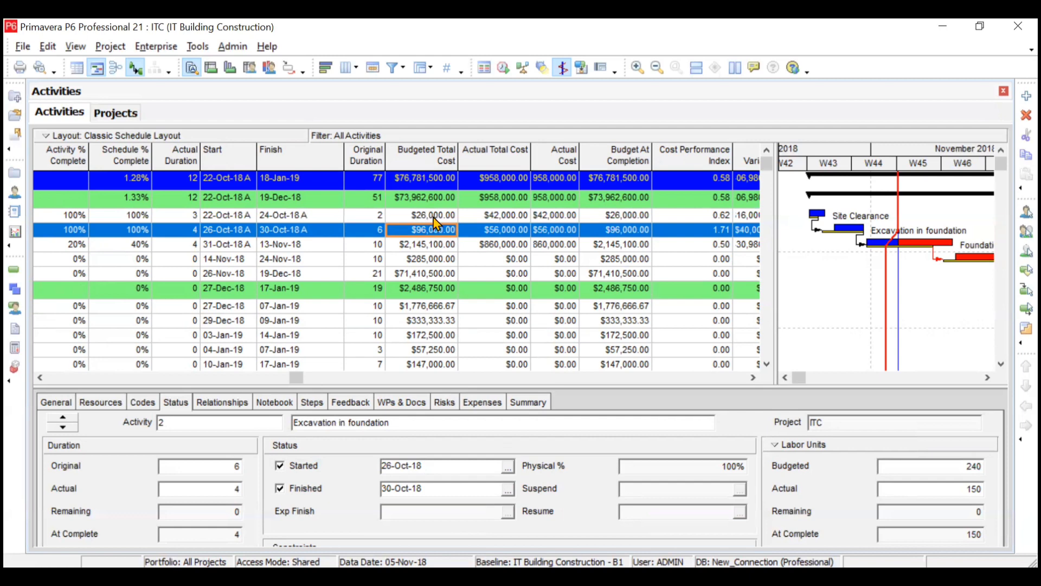
pyautogui.click(437, 245)
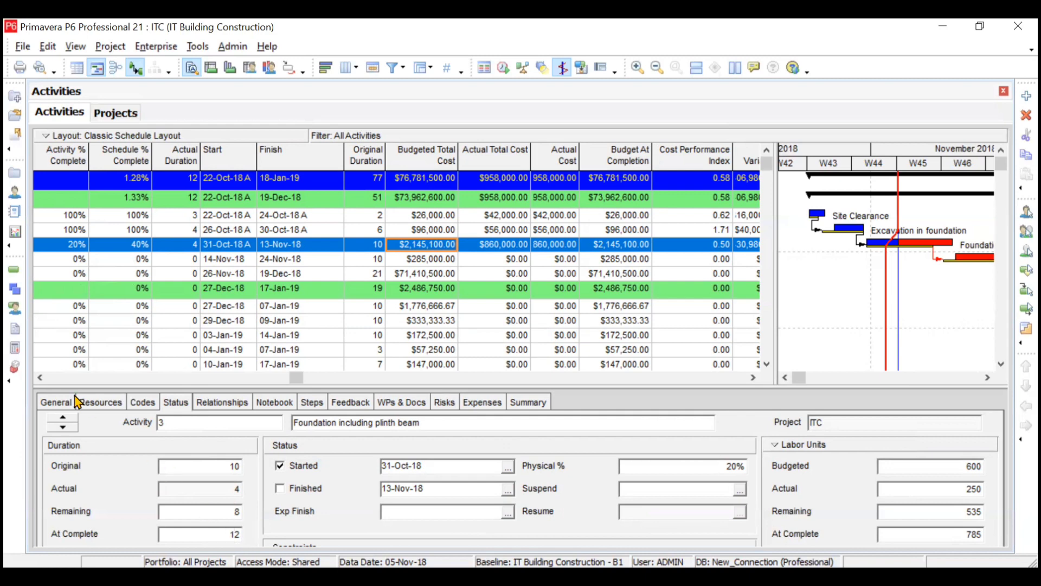
# Compare the Planned Value Cost of the Site Clearance and Excavation in foundation activities.
pyautogui.click(40, 377)
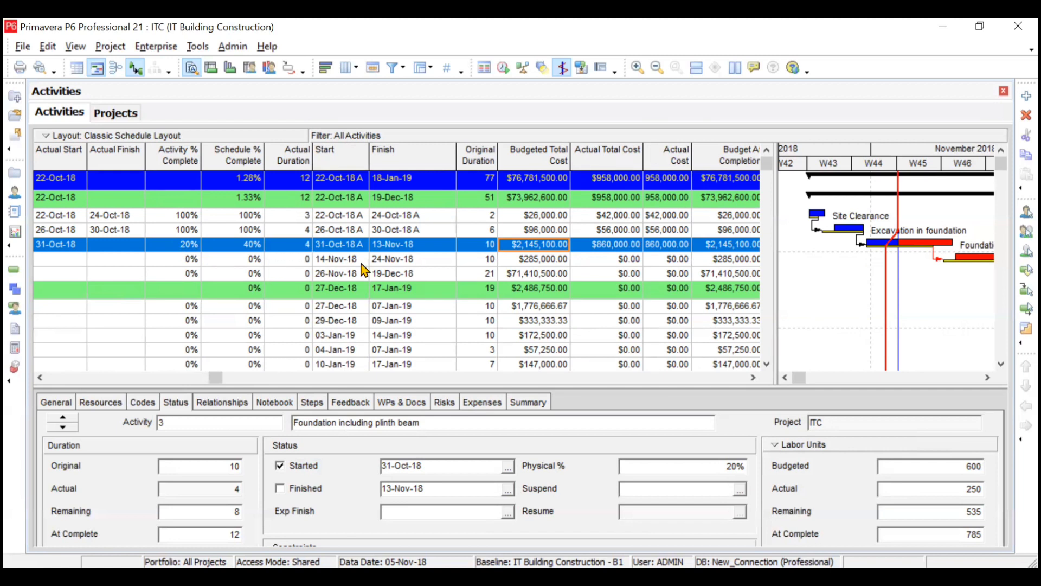
pyautogui.click(752, 379)
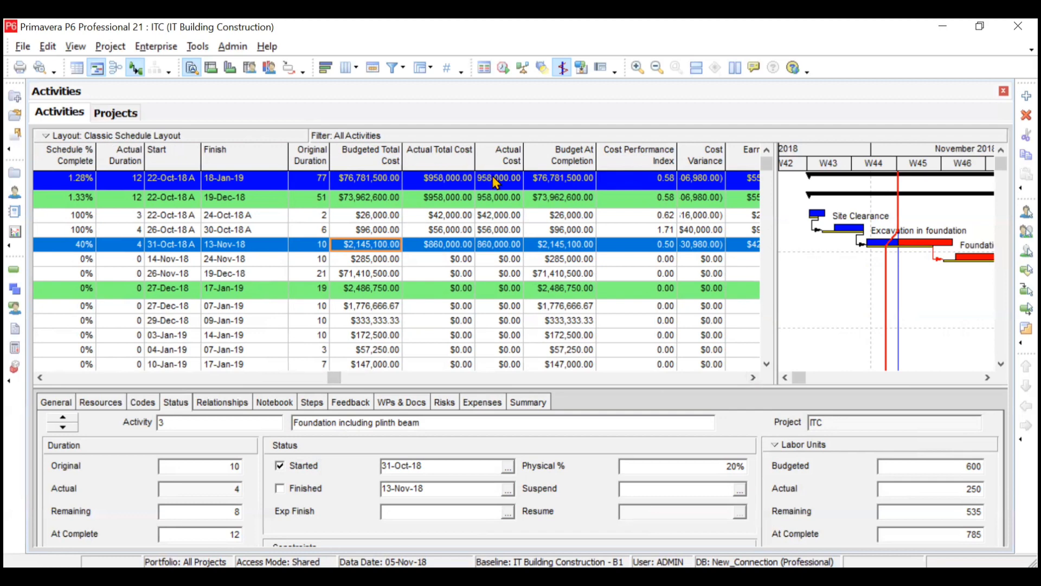
pyautogui.click(753, 378)
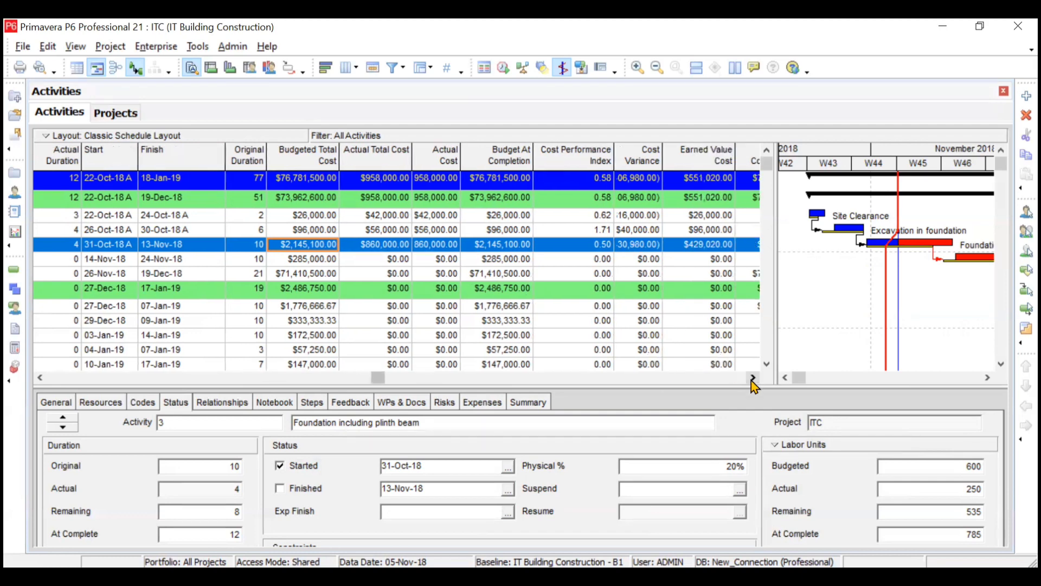
pyautogui.click(752, 379)
pyautogui.click(753, 380)
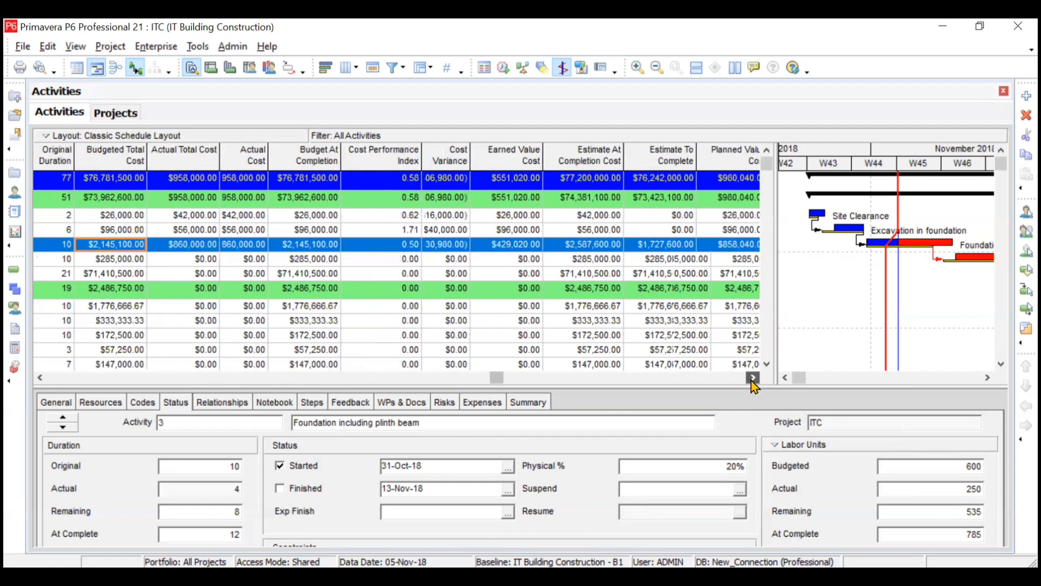
pyautogui.click(753, 380)
pyautogui.click(752, 380)
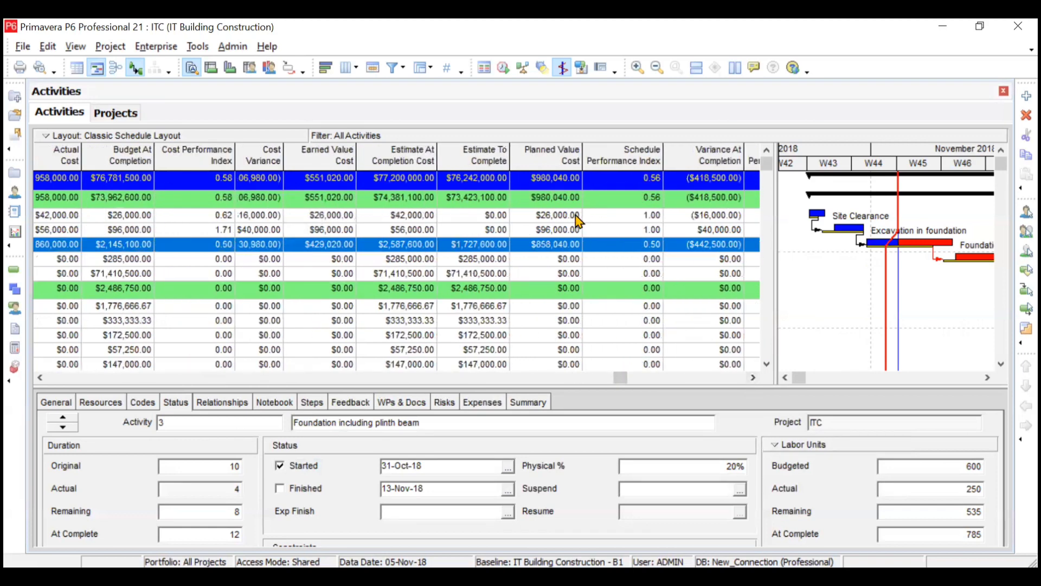
pyautogui.click(577, 216)
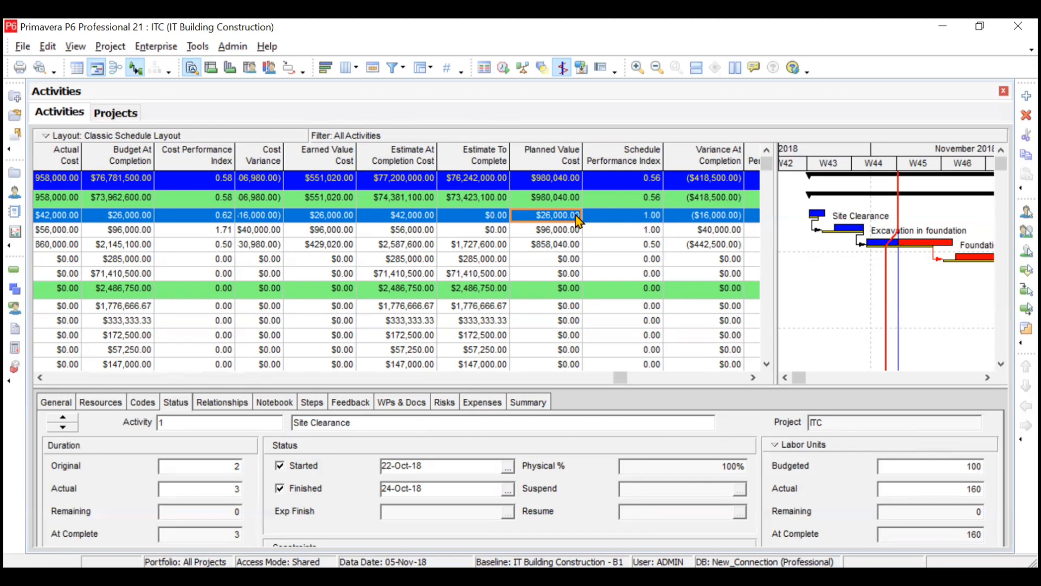
pyautogui.click(537, 230)
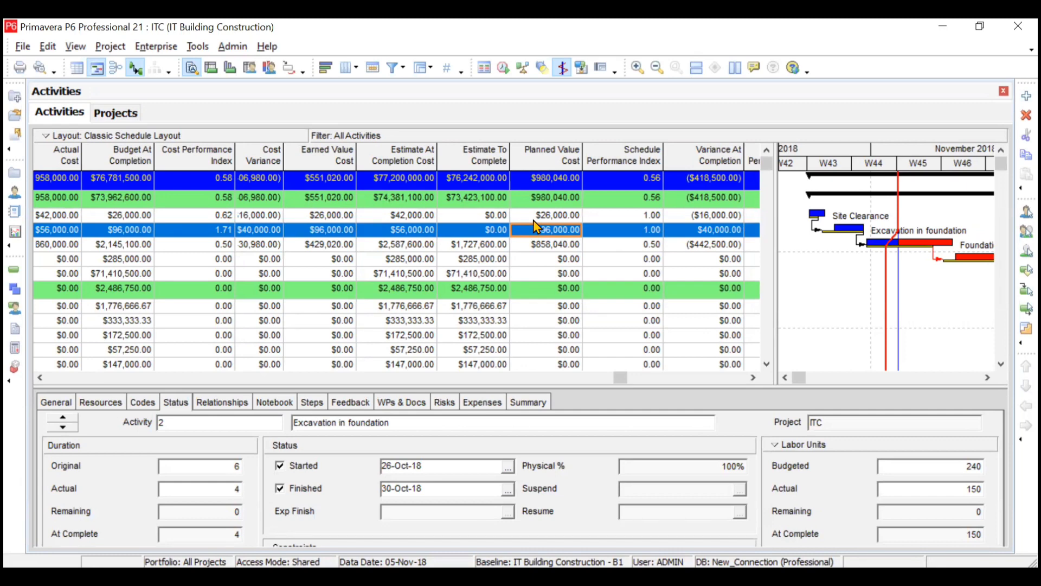
pyautogui.click(537, 216)
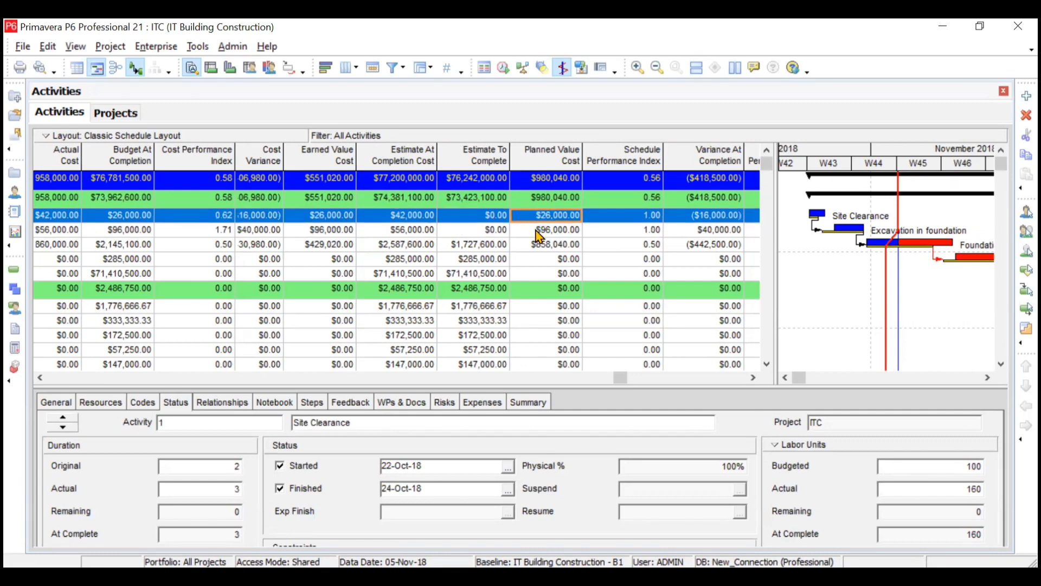
# Show the resources assigned to Site Clearance and review their budgeted costs alongside the activity's Schedule % Complete.
pyautogui.click(104, 402)
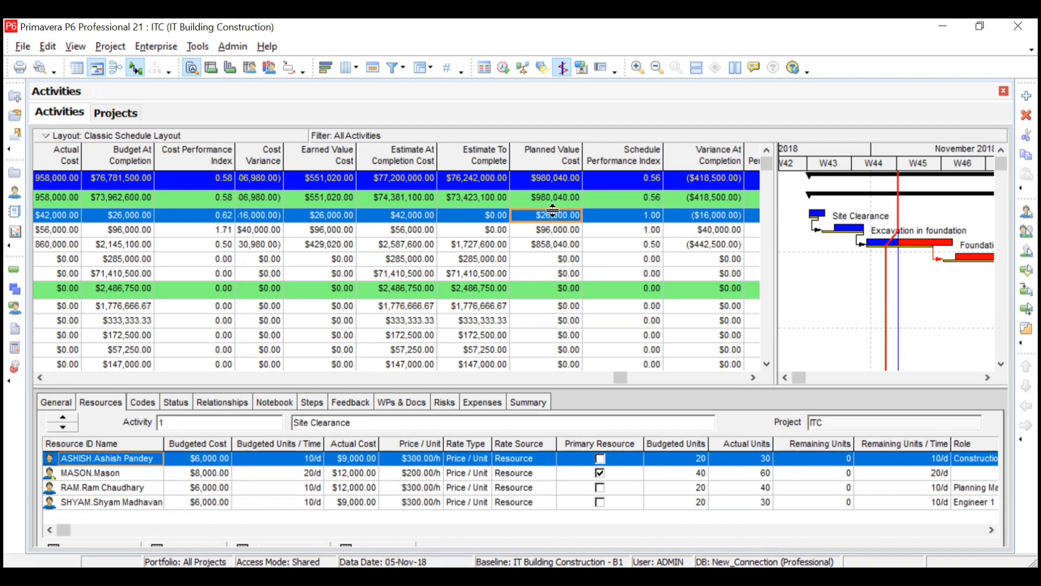
pyautogui.click(41, 377)
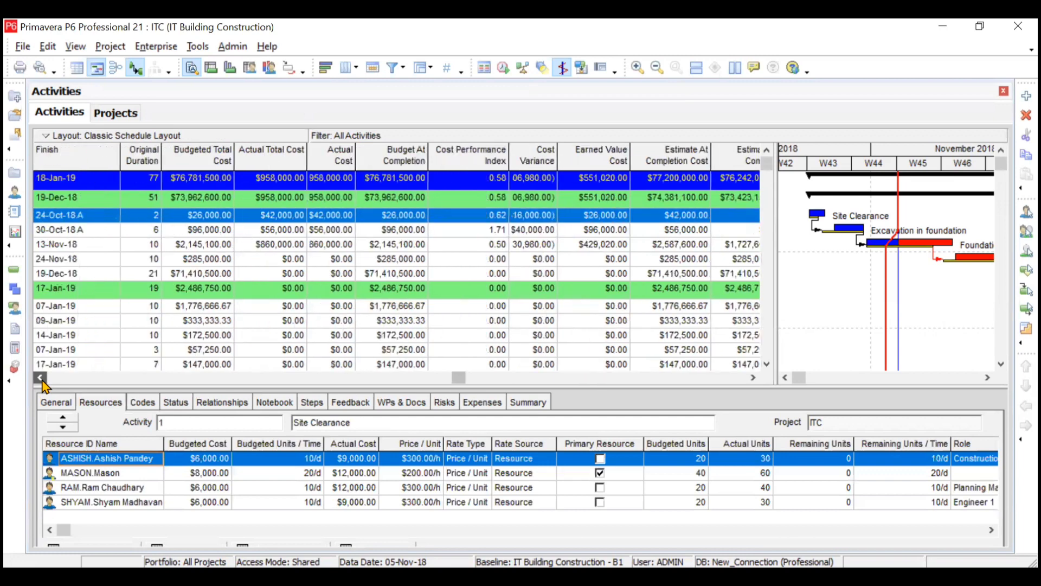
pyautogui.click(41, 377)
pyautogui.click(40, 377)
pyautogui.click(41, 377)
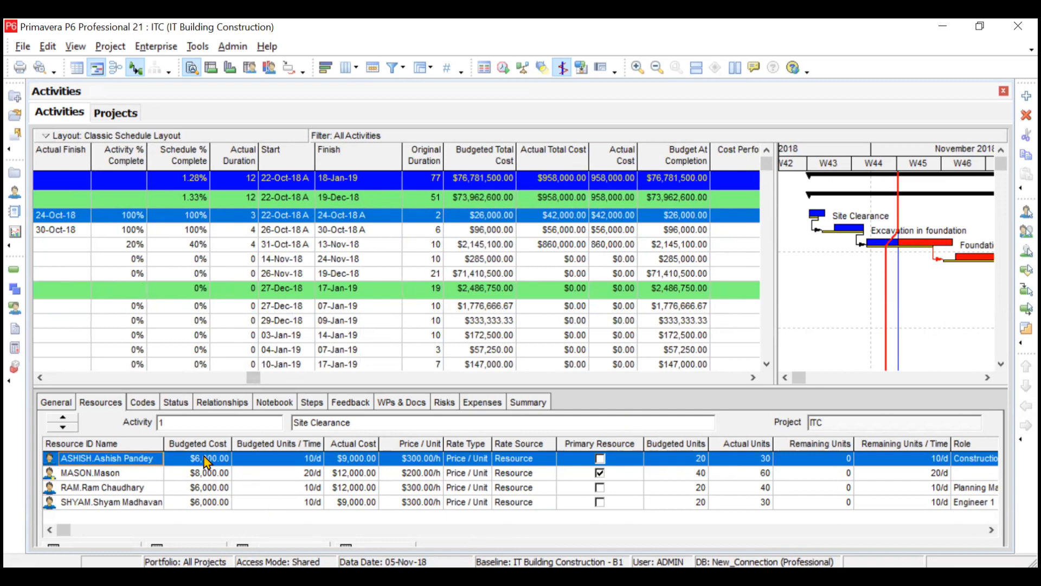
# Check the Planned Value Cost of Site Clearance, Excavation in foundation and Foundation including plinth beam in turn.
pyautogui.click(753, 377)
pyautogui.click(752, 377)
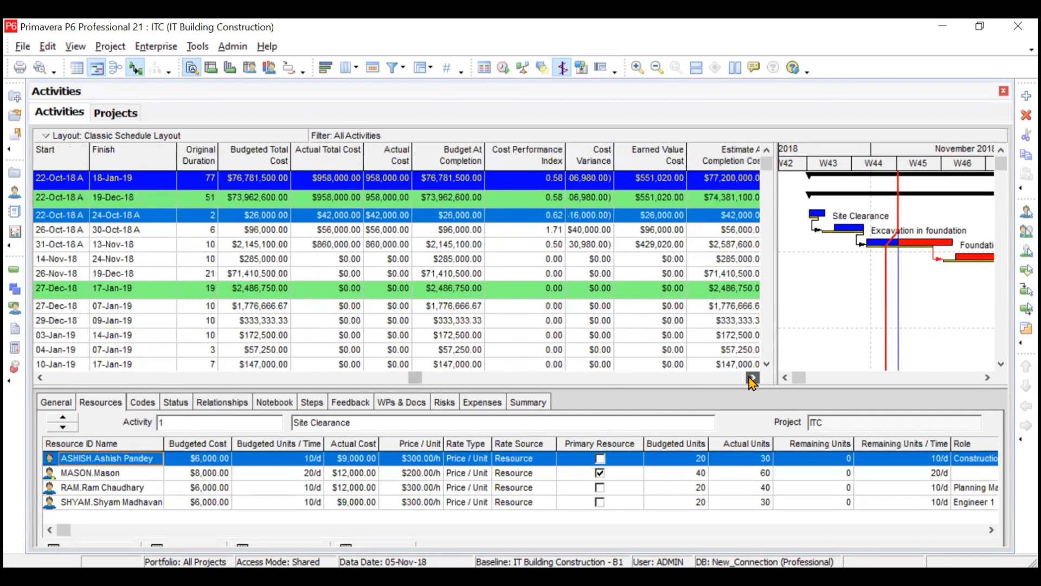
pyautogui.click(753, 376)
pyautogui.click(600, 219)
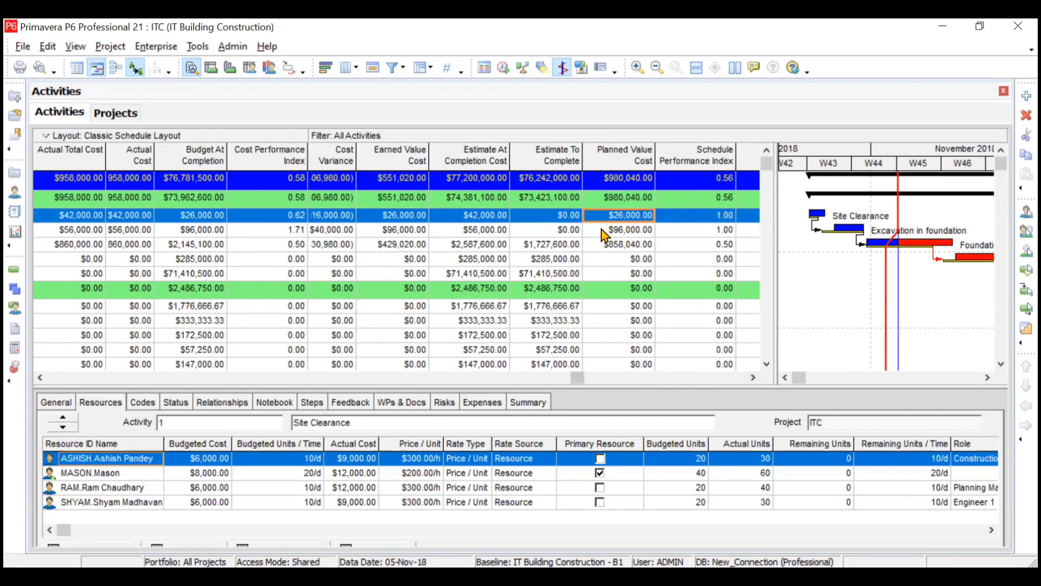
pyautogui.click(602, 233)
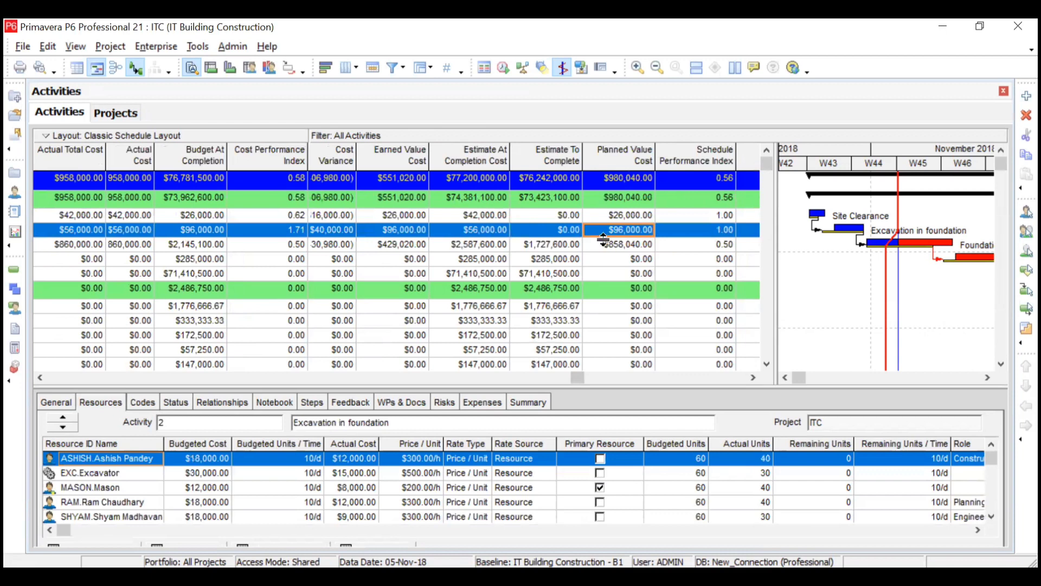
pyautogui.click(605, 246)
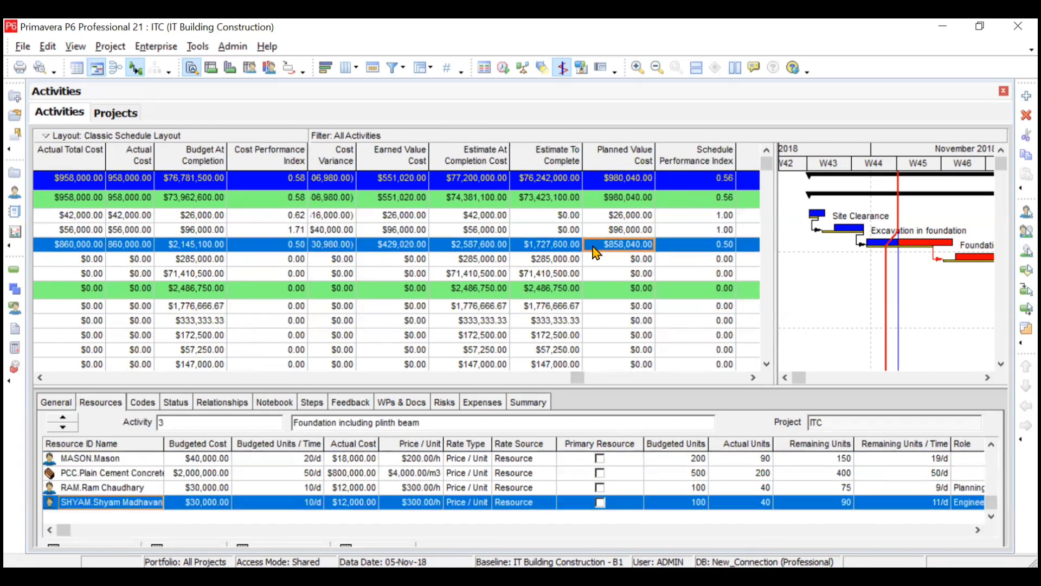
# Go through the Budgeted Cost of every resource assigned to Foundation including plinth beam, from first to last.
pyautogui.click(992, 445)
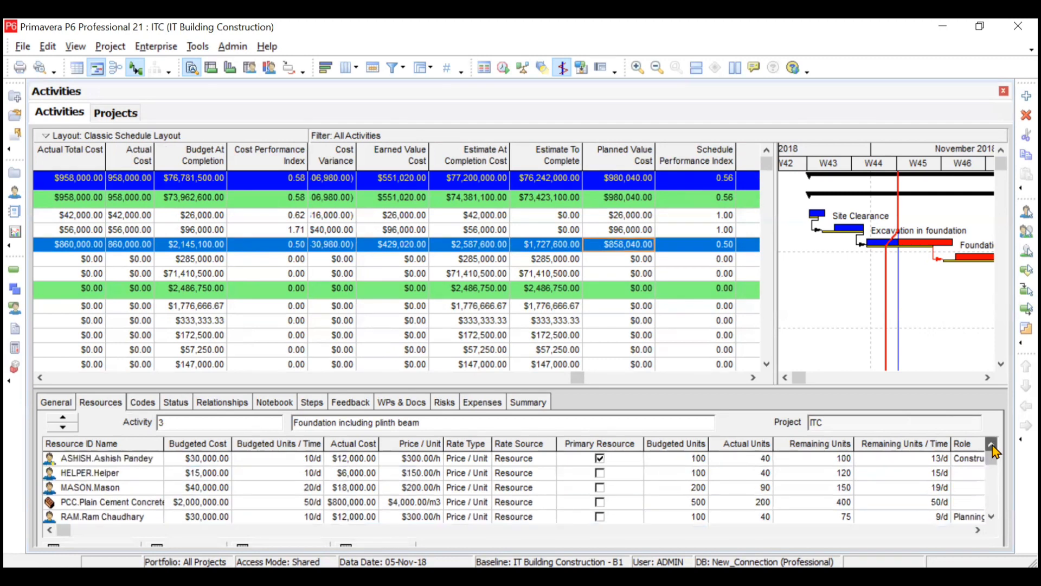
pyautogui.click(218, 462)
pyautogui.press('Down')
pyautogui.press('Down')
pyautogui.press('Down')
pyautogui.press('Down')
pyautogui.press('Down')
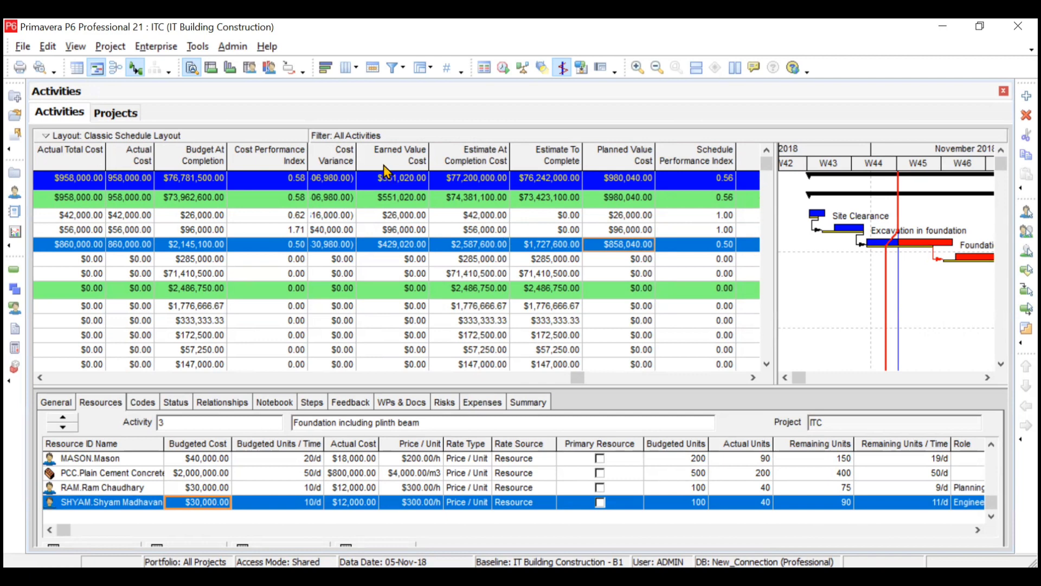
# Check the Earned Value Cost of Site Clearance and Foundation including plinth beam.
pyautogui.click(400, 216)
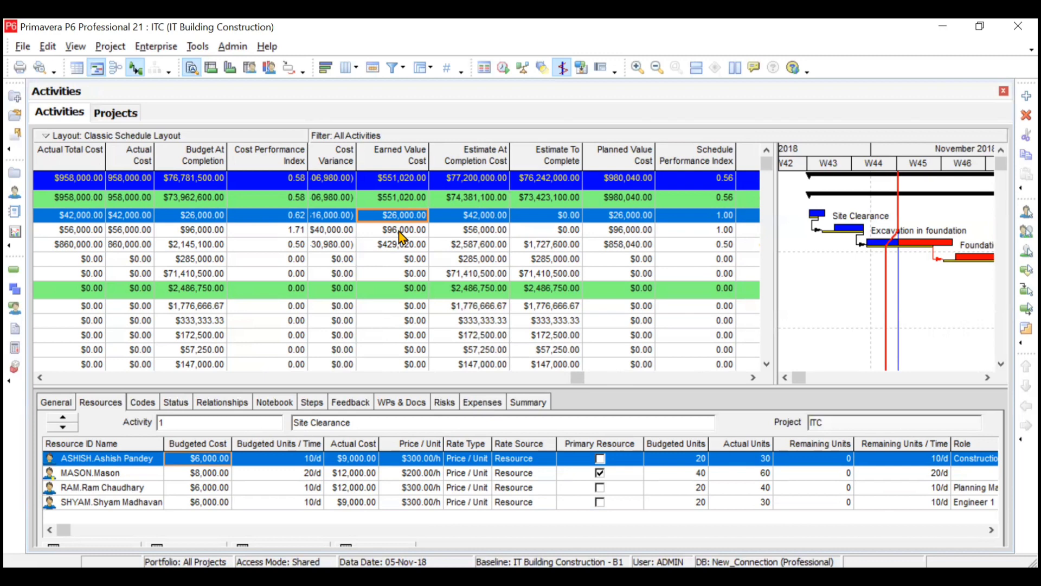
pyautogui.click(410, 246)
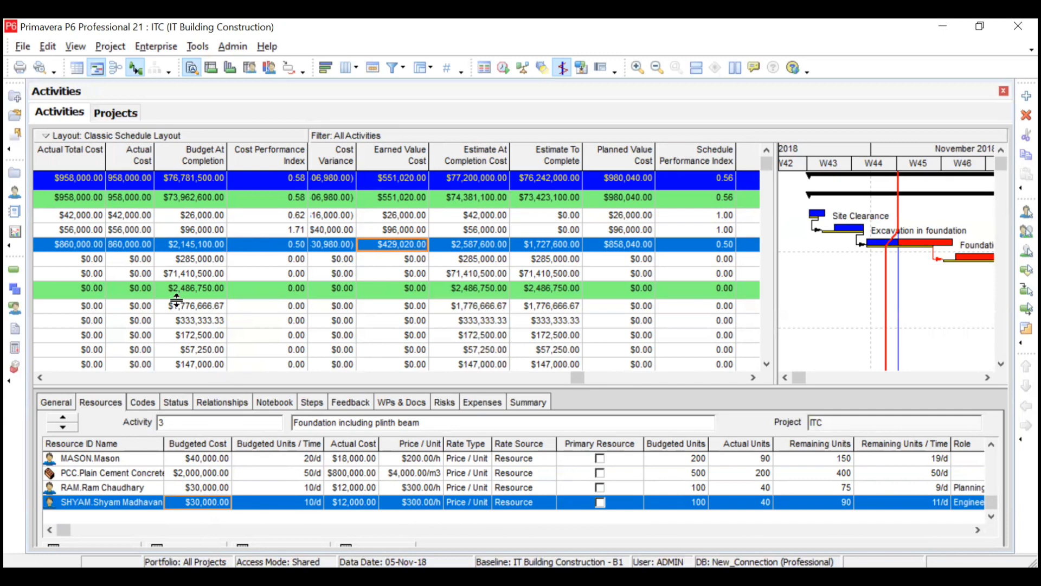
# Check the Actual Cost of the first three activities and widen the Actual Cost column to fit its full amounts.
pyautogui.click(41, 377)
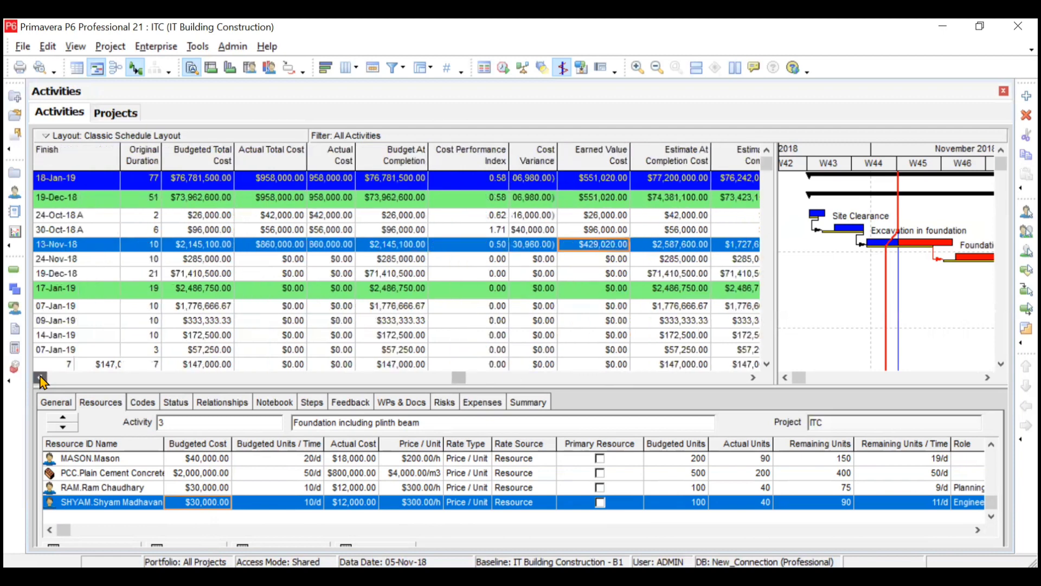
pyautogui.click(343, 215)
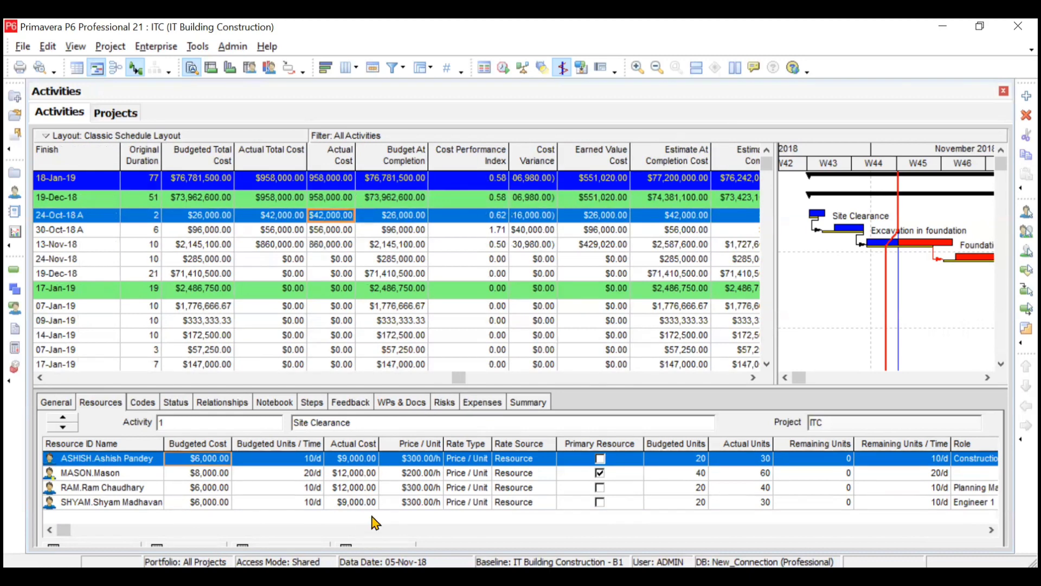
pyautogui.click(337, 233)
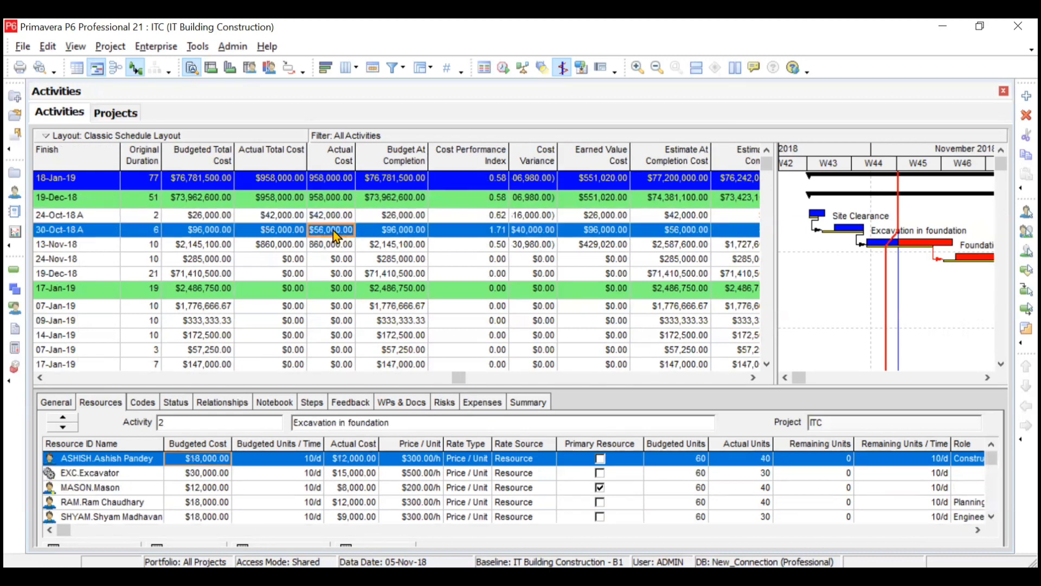
pyautogui.click(339, 245)
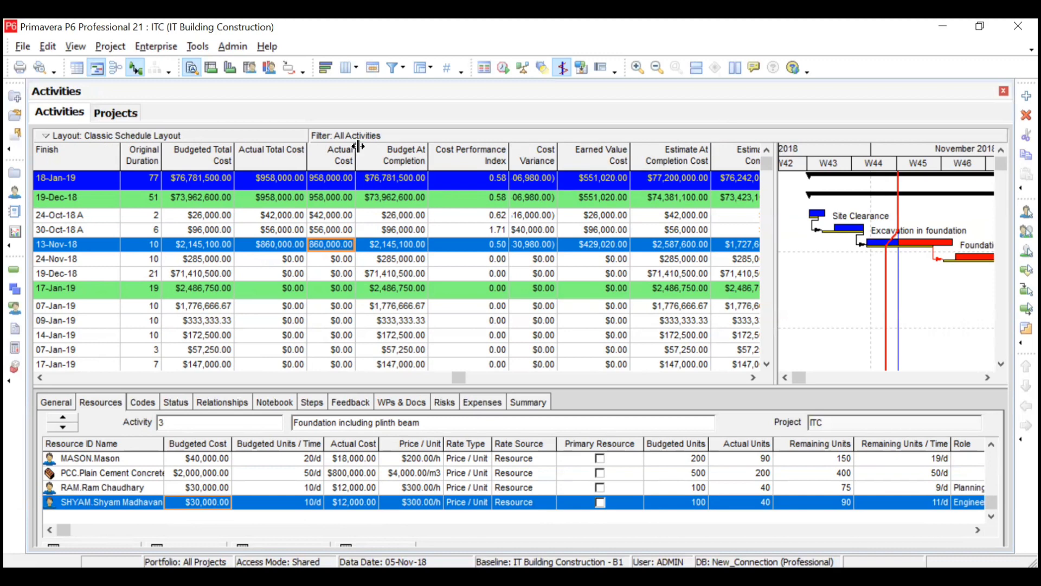
pyautogui.moveTo(355, 148); pyautogui.dragTo(363, 148)
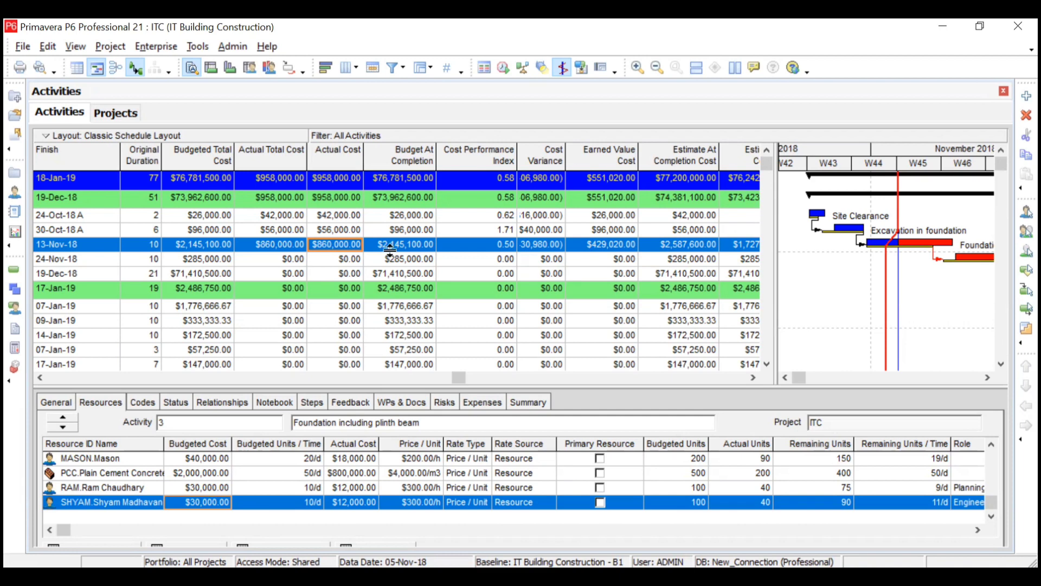
# Check the Budget At Completion of the first three activities against the budgeted costs of their assigned resources.
pyautogui.click(386, 217)
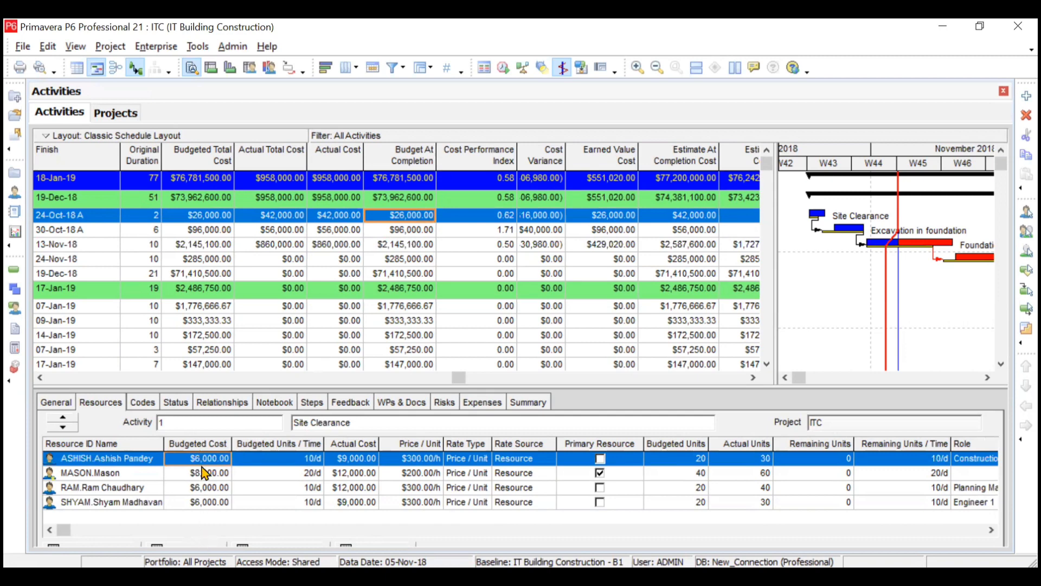
pyautogui.click(427, 232)
pyautogui.click(428, 245)
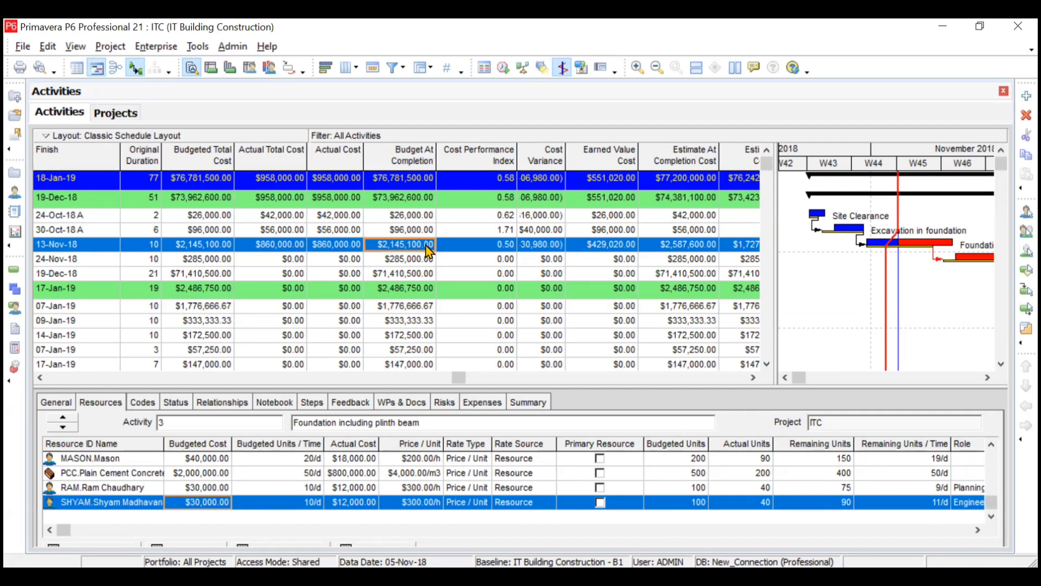
pyautogui.click(991, 446)
pyautogui.click(989, 446)
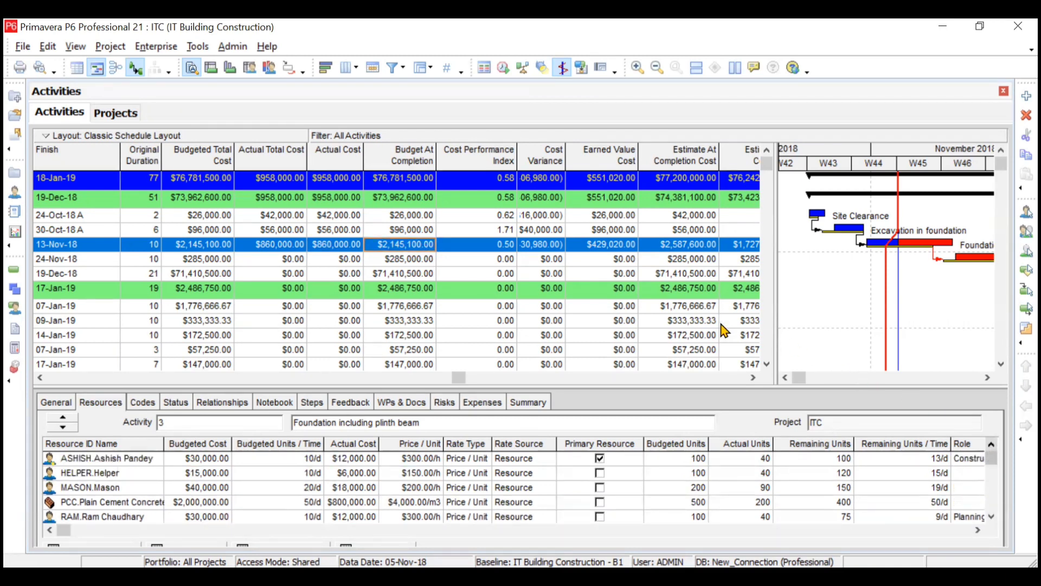
# Check the Estimate At Completion Cost of Site Clearance and Foundation including plinth beam, reviewing the latter's status and resources.
pyautogui.click(753, 377)
pyautogui.click(753, 377)
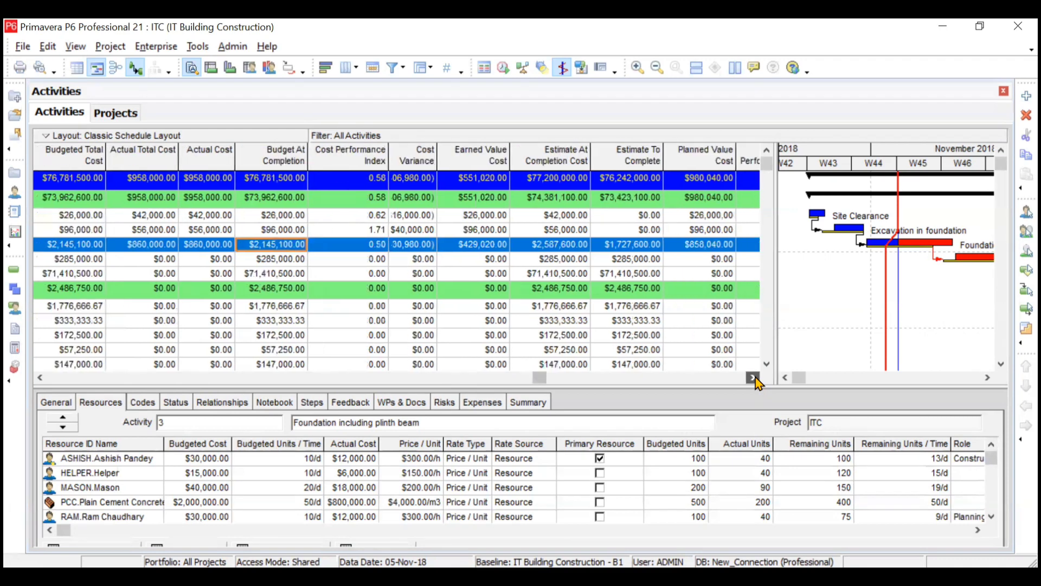
pyautogui.click(564, 216)
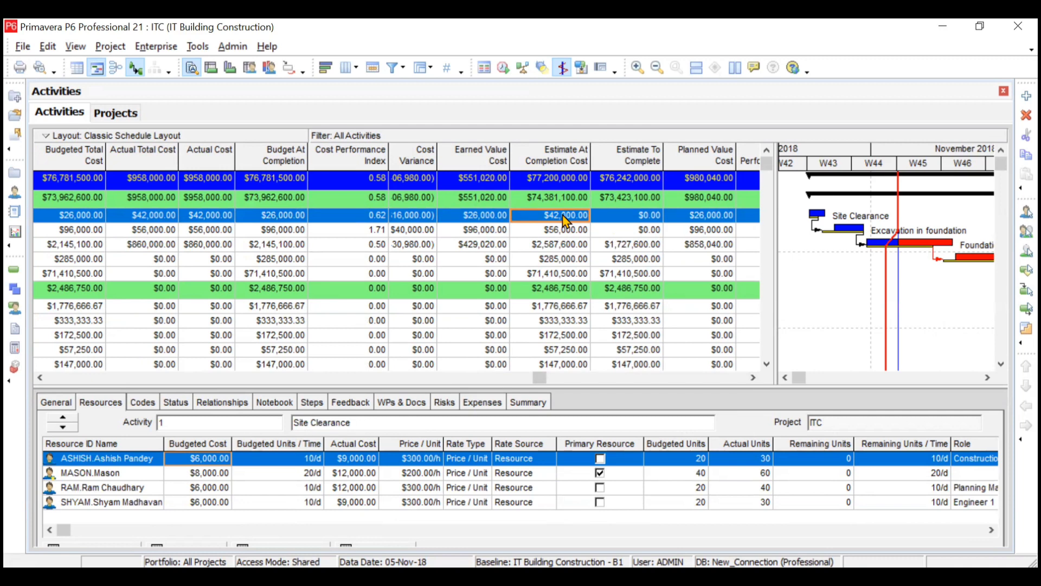
pyautogui.click(558, 250)
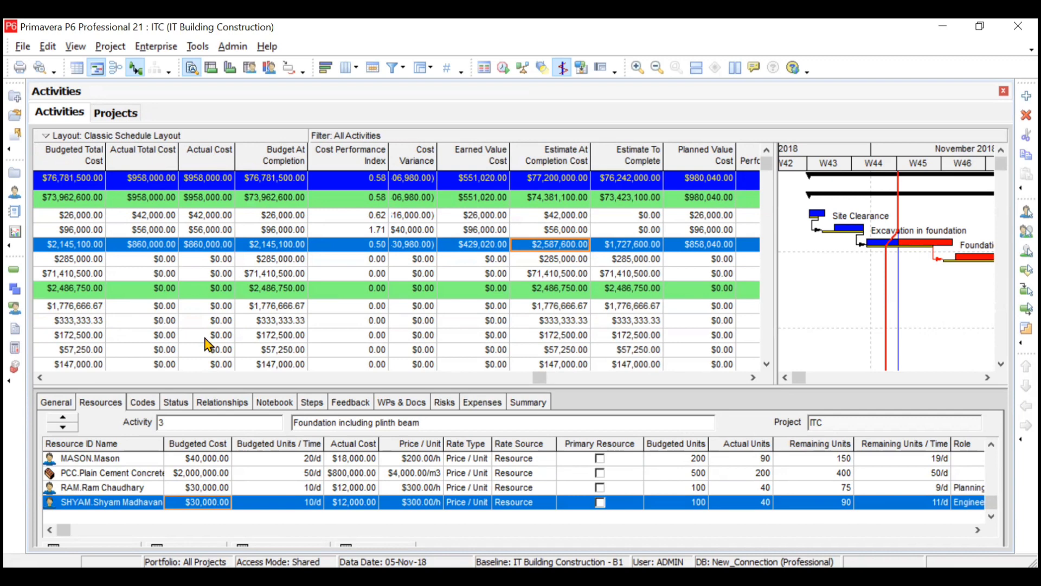
pyautogui.click(183, 404)
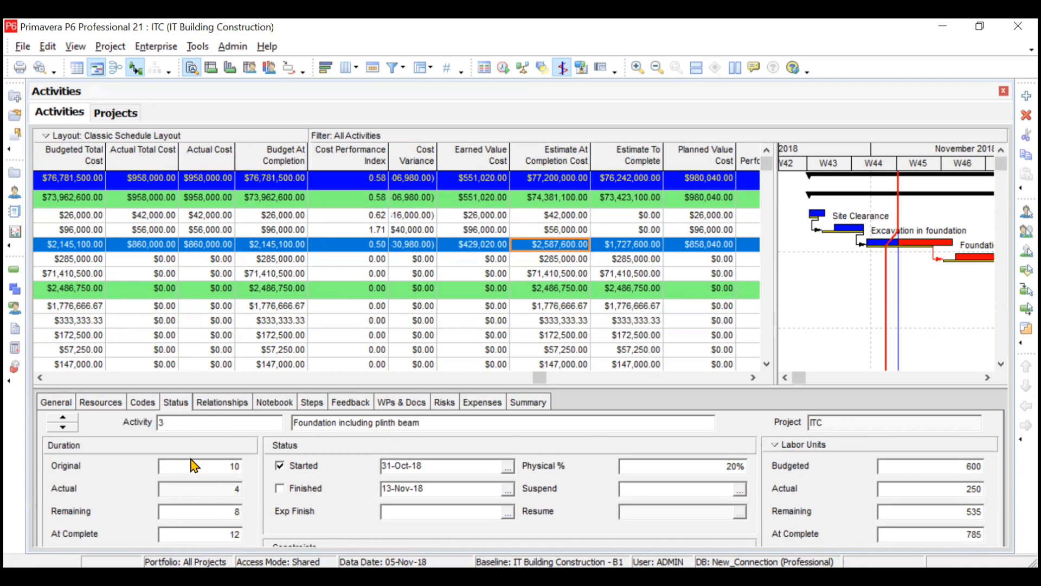
pyautogui.click(121, 406)
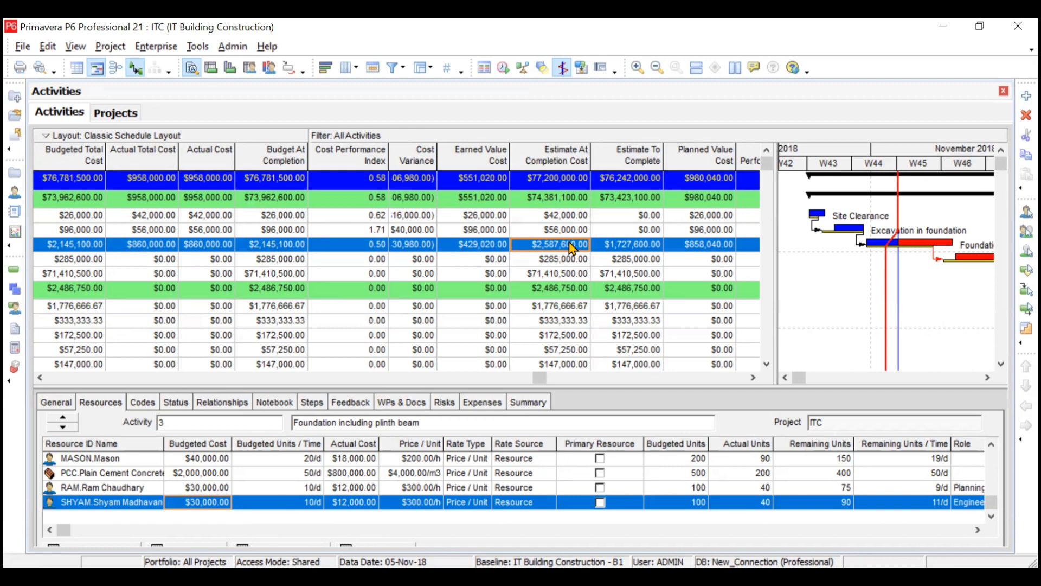
# Compare the Estimate To Complete of Foundation including plinth beam with its Estimate At Completion Cost.
pyautogui.click(754, 379)
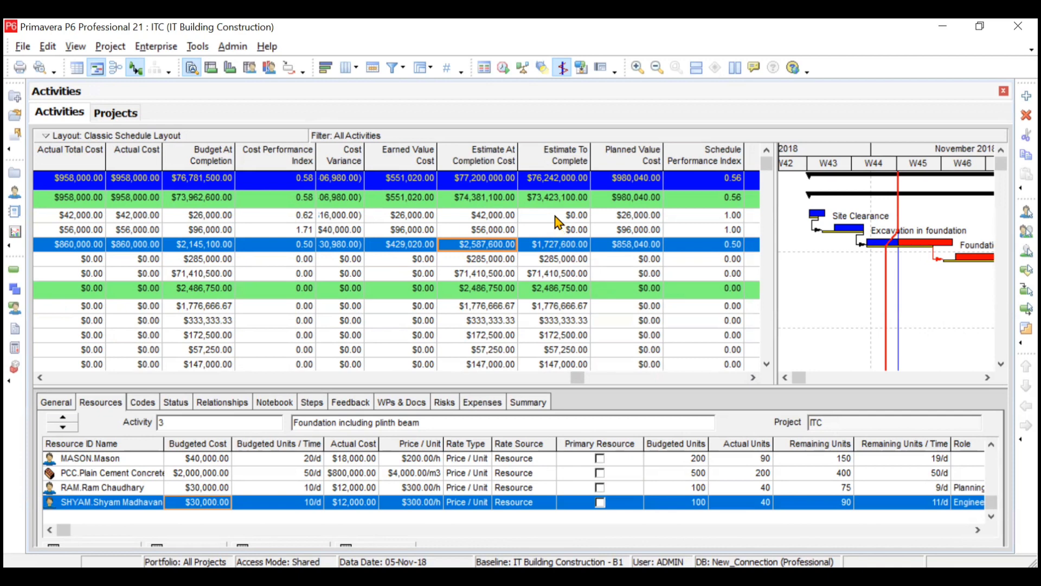
pyautogui.click(569, 246)
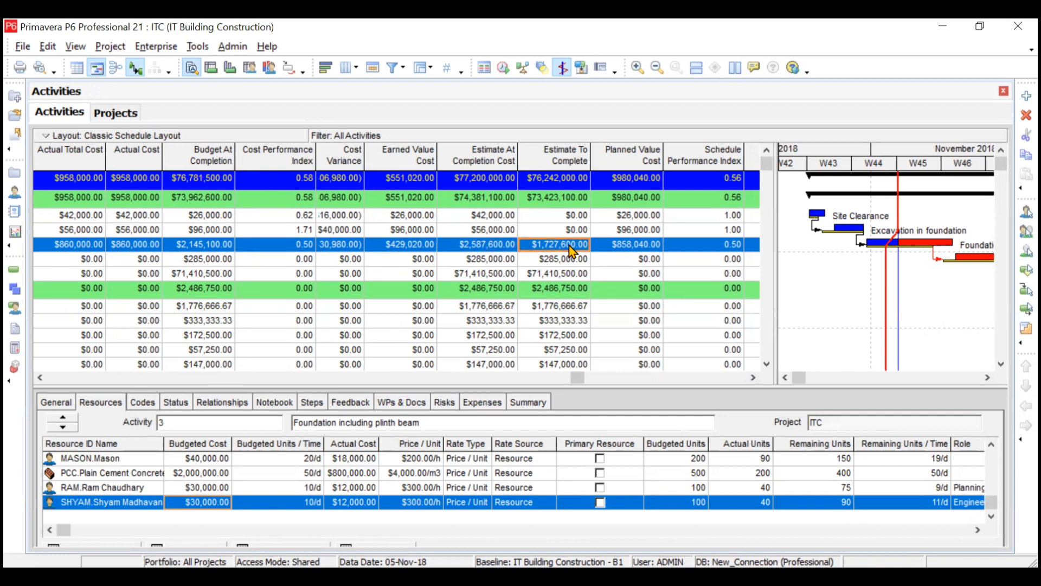
pyautogui.click(502, 250)
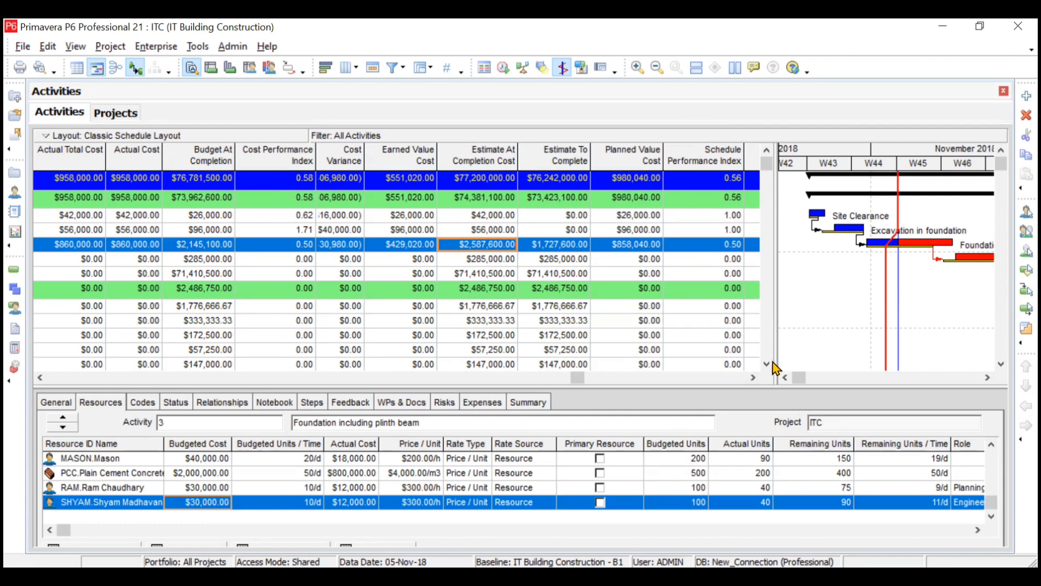
# Check the Variance At Completion of Excavation in foundation and Foundation including plinth beam against their Budget At Completion and Estimate At Completion Cost.
pyautogui.click(753, 377)
pyautogui.click(753, 378)
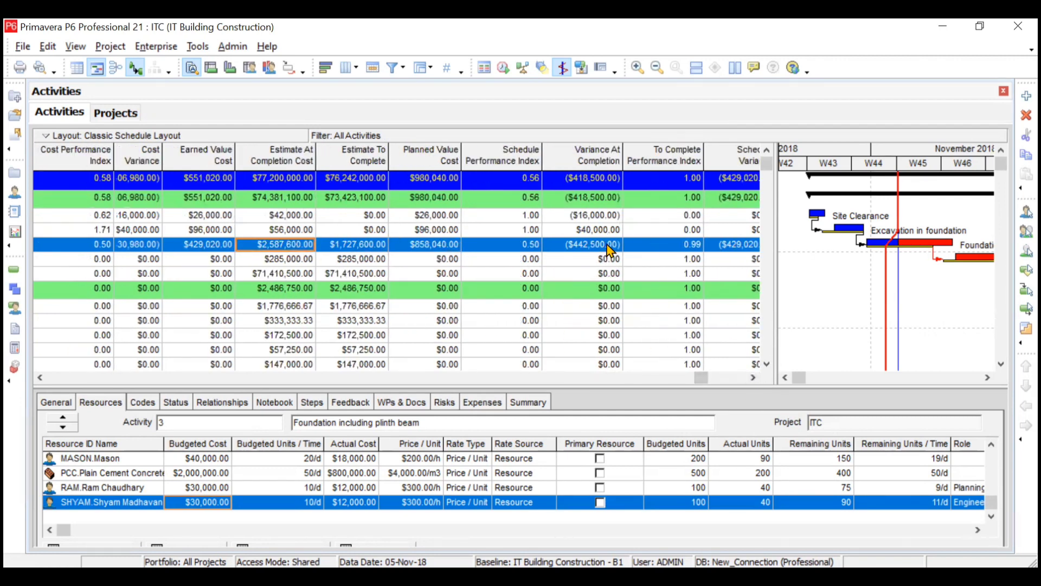
pyautogui.click(608, 247)
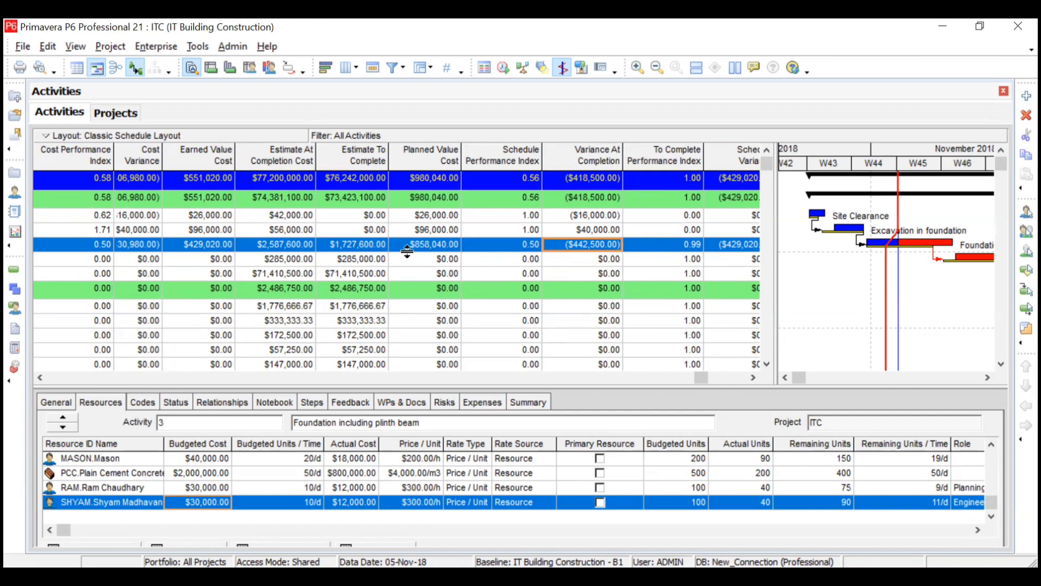
pyautogui.click(605, 231)
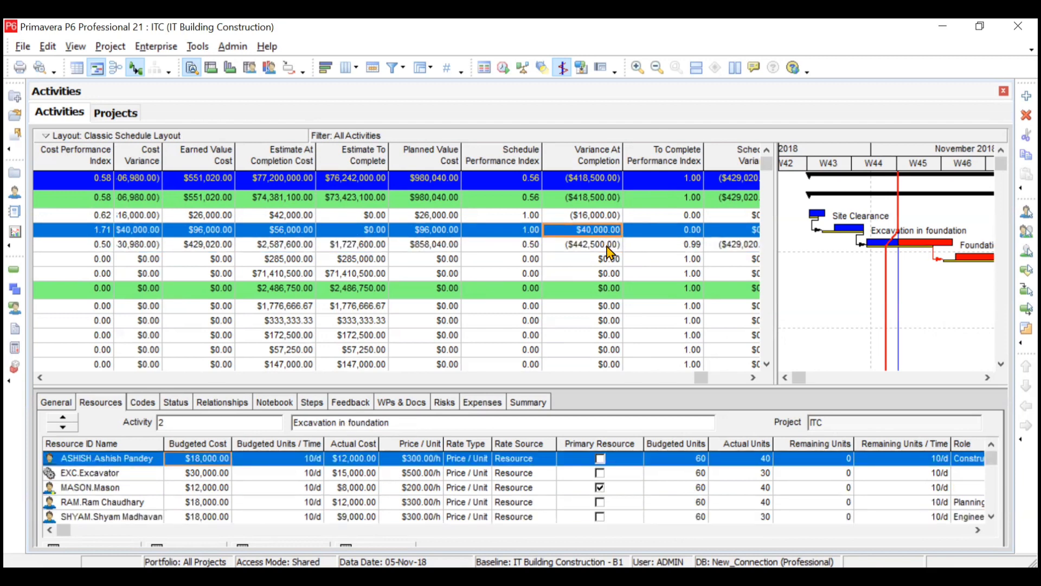
pyautogui.click(608, 245)
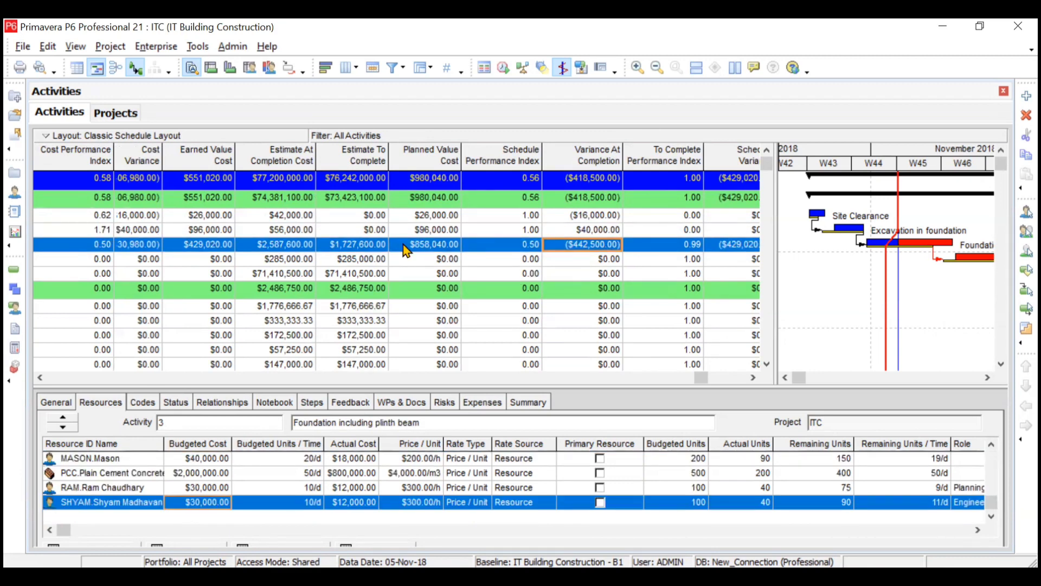
pyautogui.click(40, 378)
pyautogui.doubleClick(40, 378)
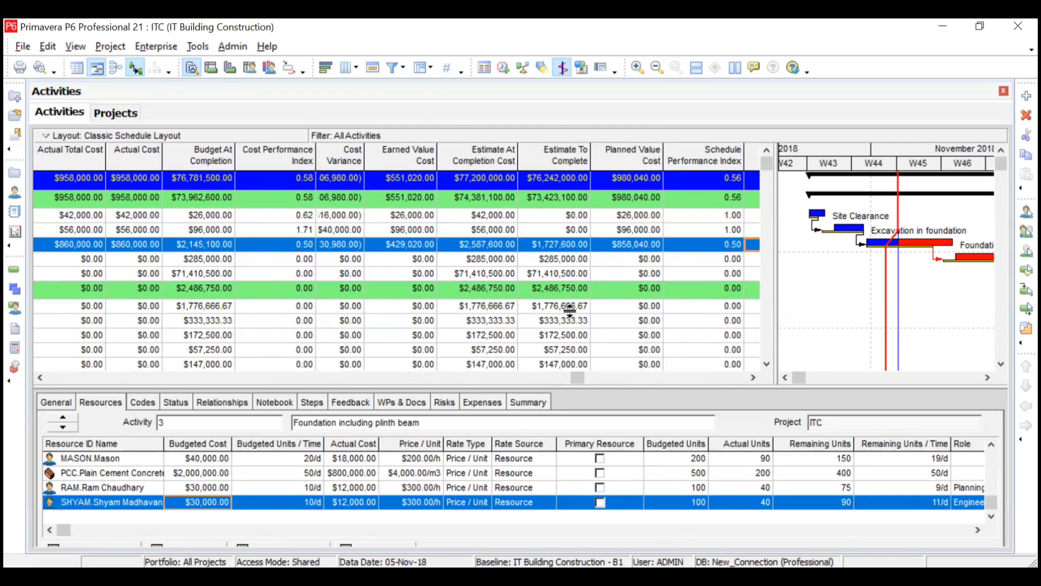
pyautogui.click(754, 377)
pyautogui.click(753, 377)
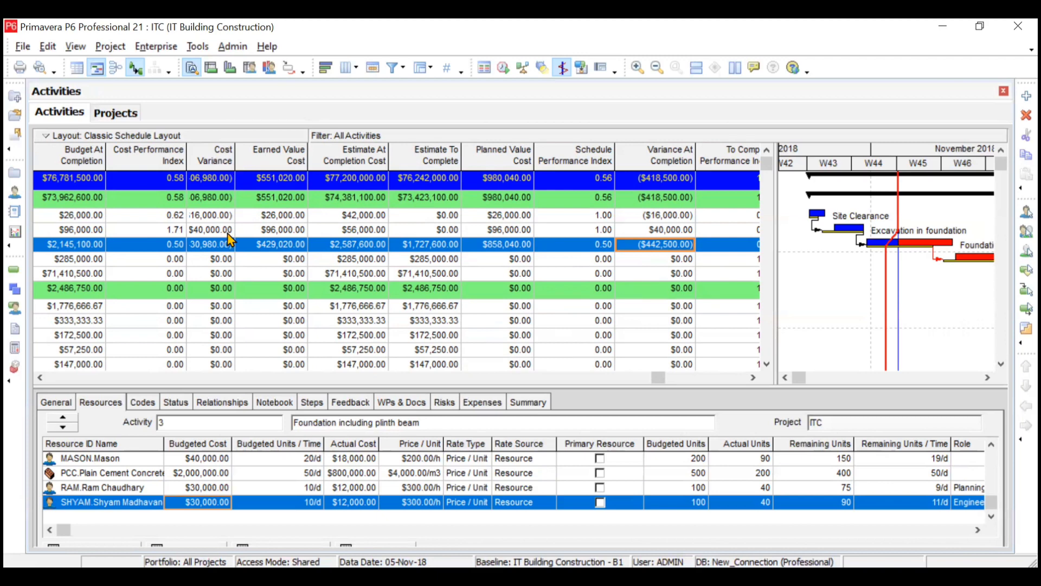
# Compare the Cost Variance of Foundation including plinth beam with its earned value and actual cost, and widen the Cost Variance column to fit.
pyautogui.click(40, 377)
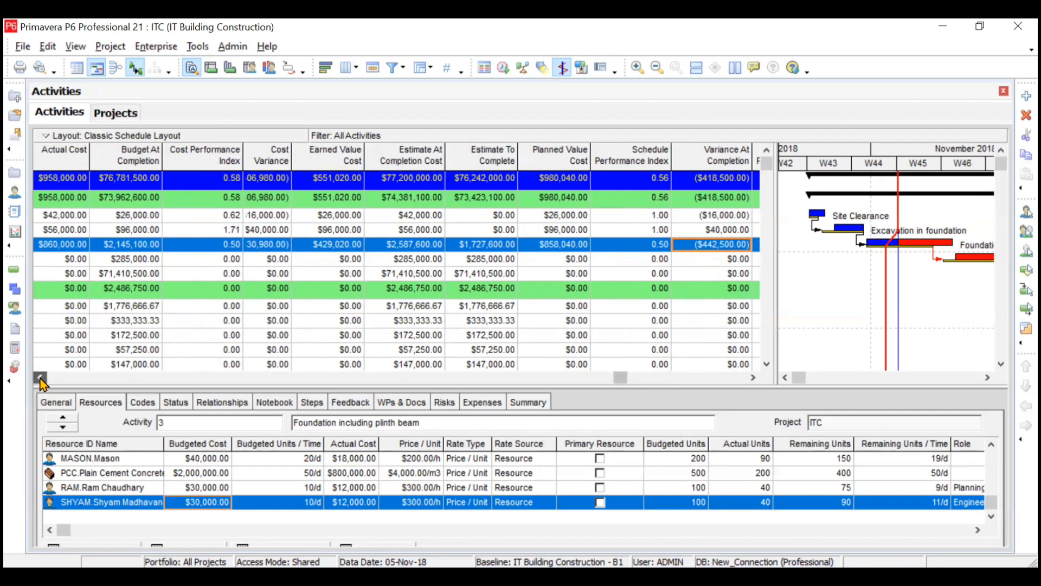
pyautogui.click(39, 377)
pyautogui.click(753, 377)
pyautogui.click(754, 377)
pyautogui.click(754, 376)
pyautogui.click(753, 377)
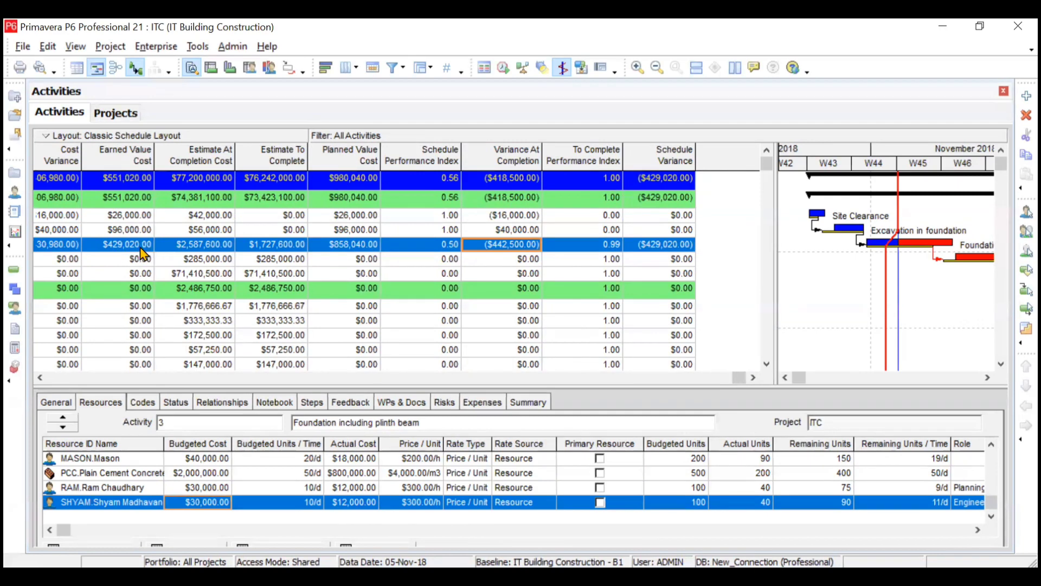
pyautogui.click(39, 377)
pyautogui.click(39, 377)
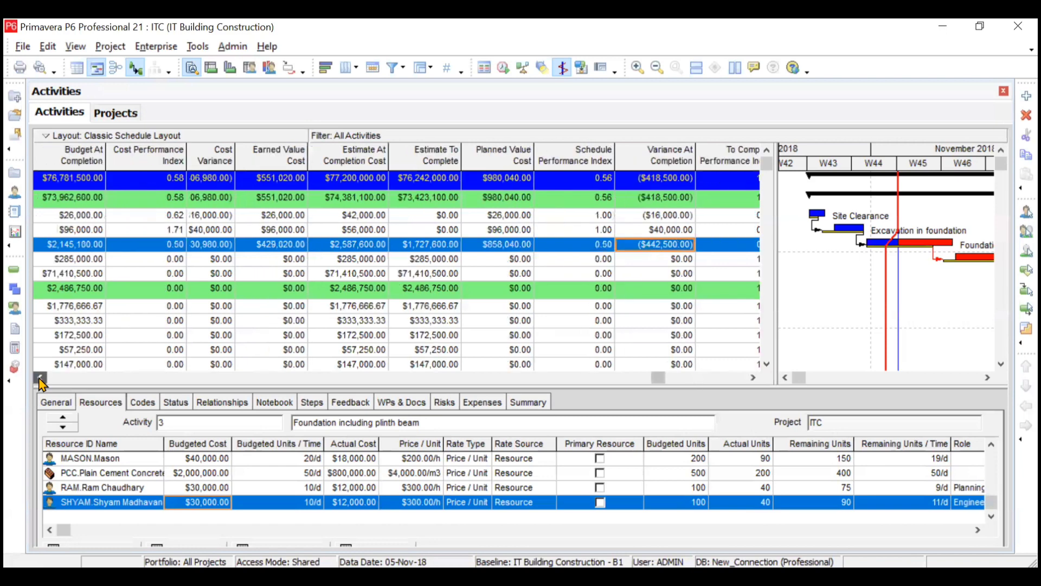
pyautogui.click(40, 377)
pyautogui.click(39, 377)
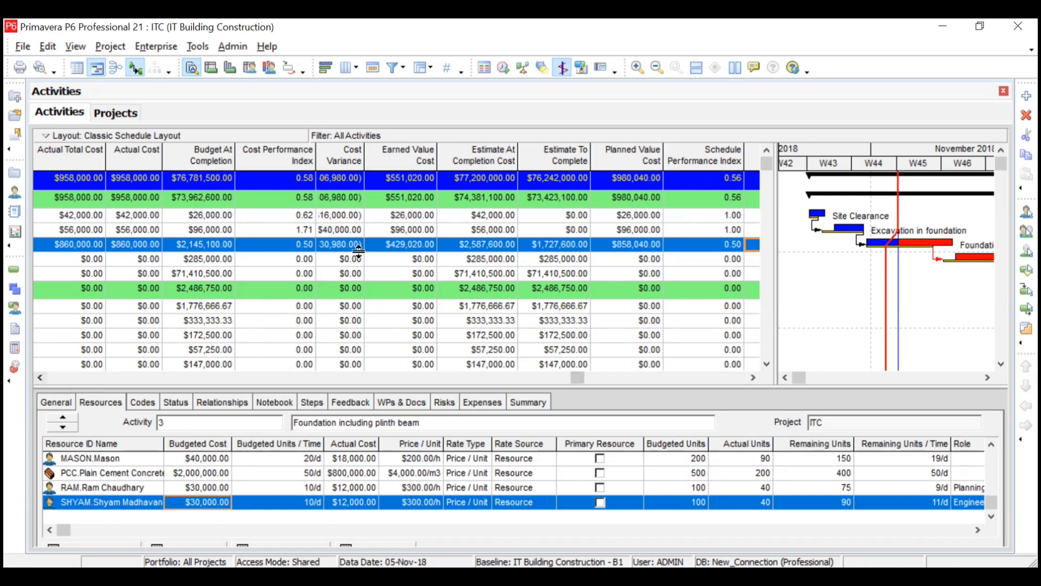
pyautogui.doubleClick(364, 154)
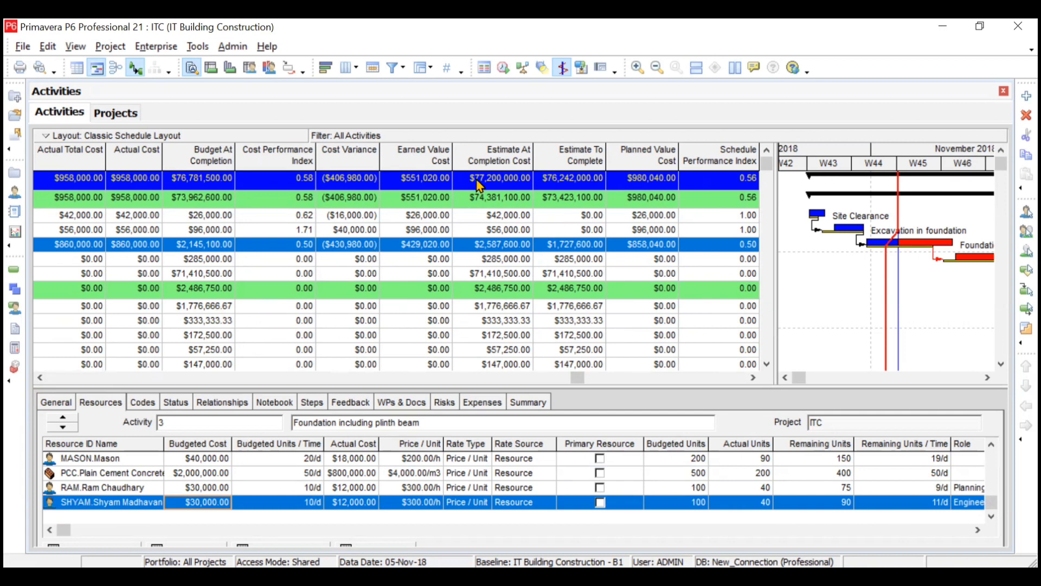
# Check the Schedule Variance of Foundation including plinth beam against its Earned Value Cost and Planned Value Cost.
pyautogui.click(753, 377)
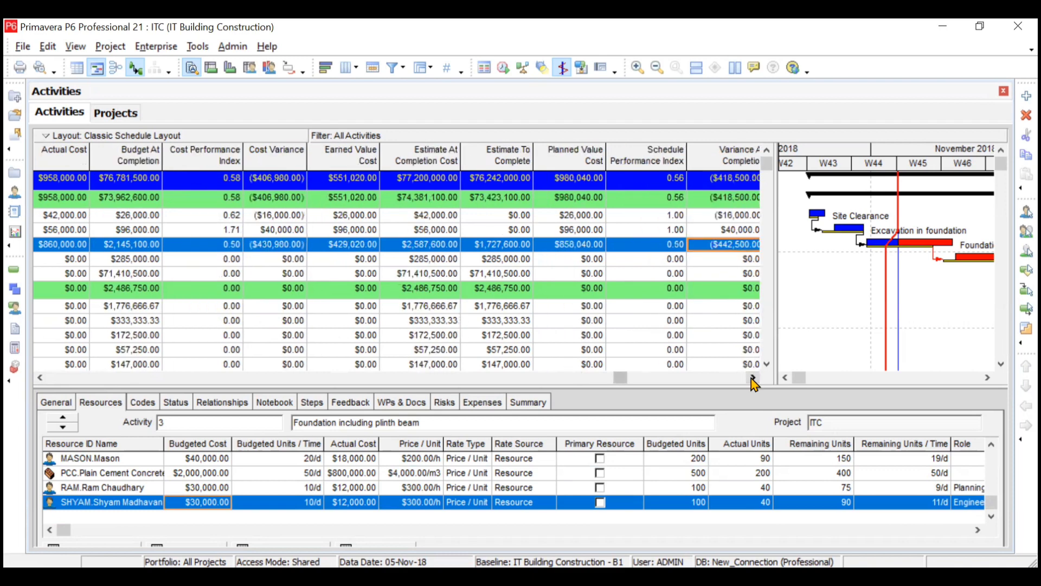
pyautogui.click(753, 377)
pyautogui.click(753, 378)
pyautogui.click(753, 377)
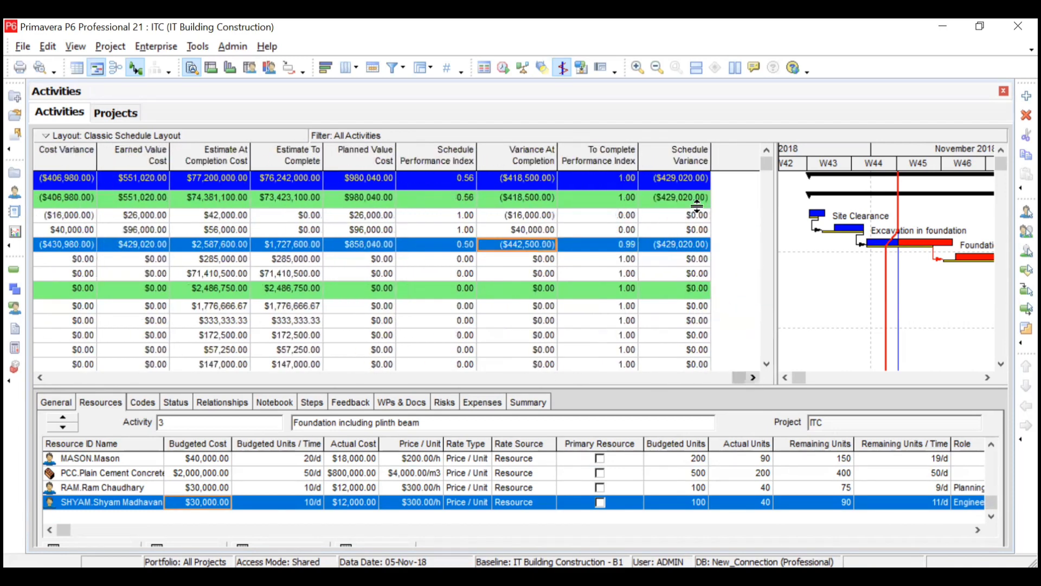
pyautogui.click(694, 245)
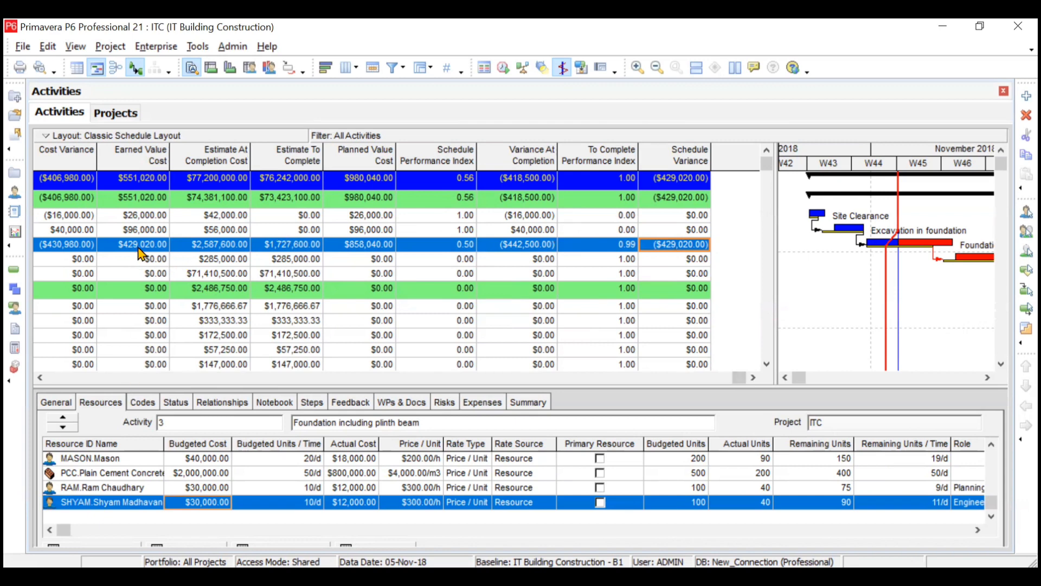
pyautogui.click(42, 378)
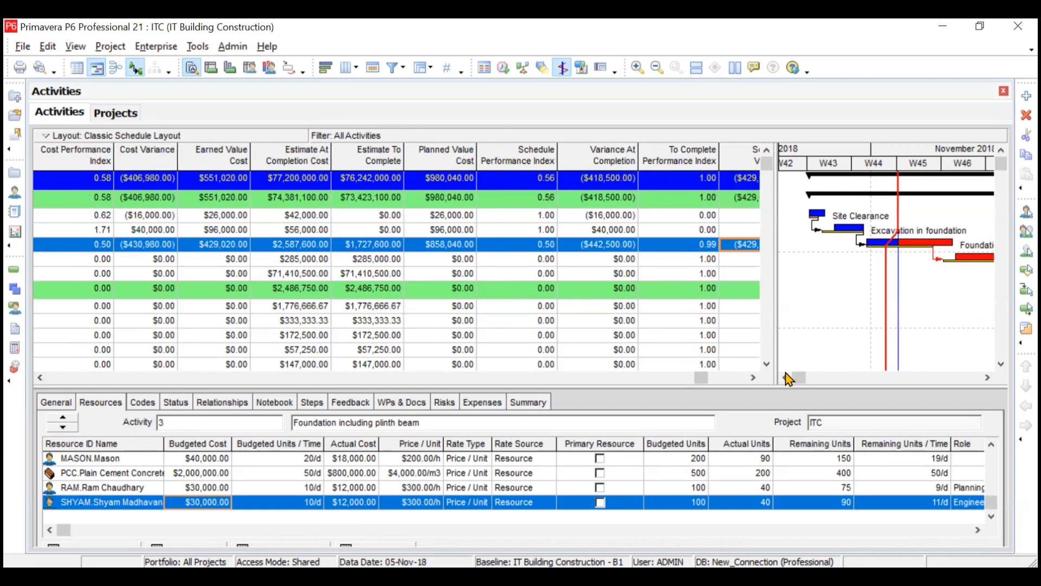
pyautogui.click(753, 378)
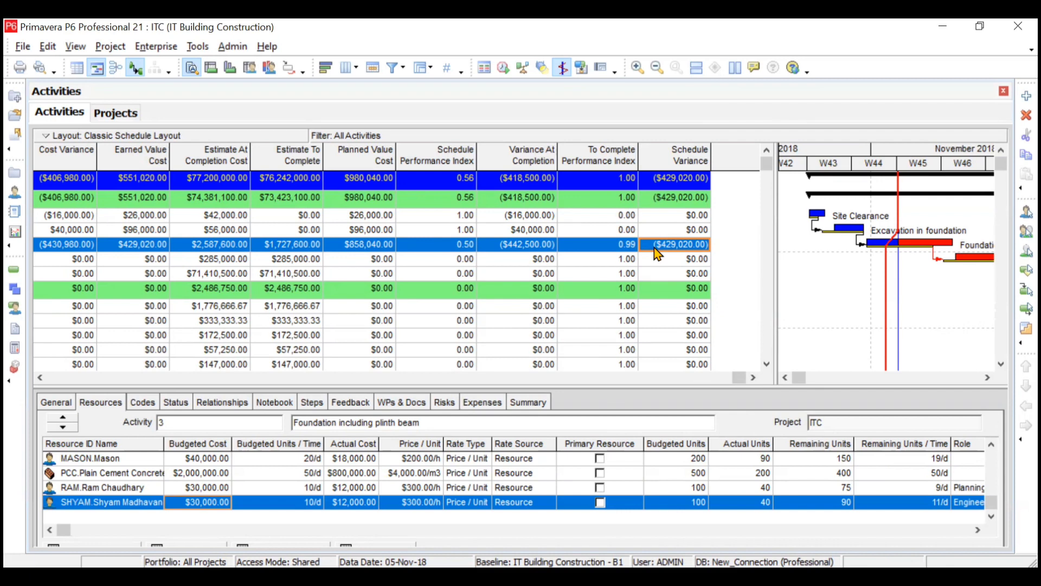
# Check the Cost Performance Index of Site Clearance, Excavation in foundation and Foundation including plinth beam.
pyautogui.click(40, 378)
pyautogui.click(40, 378)
pyautogui.click(40, 378)
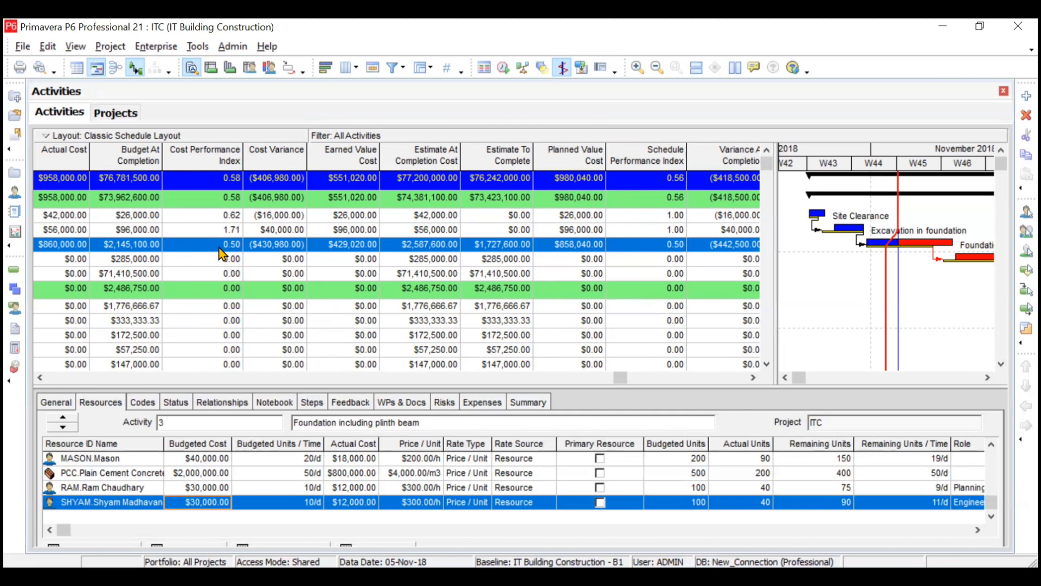
pyautogui.click(220, 217)
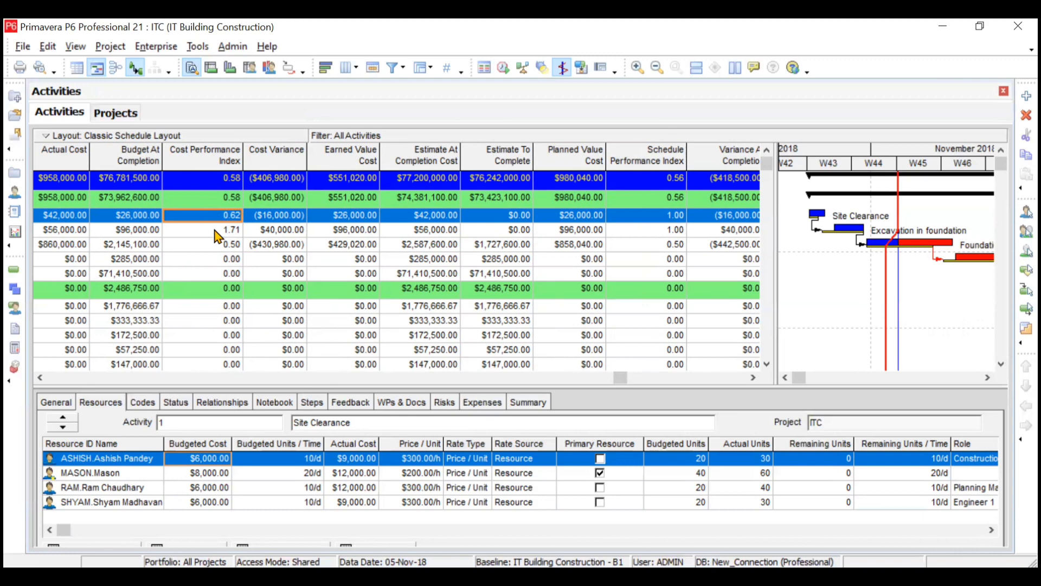
pyautogui.click(217, 230)
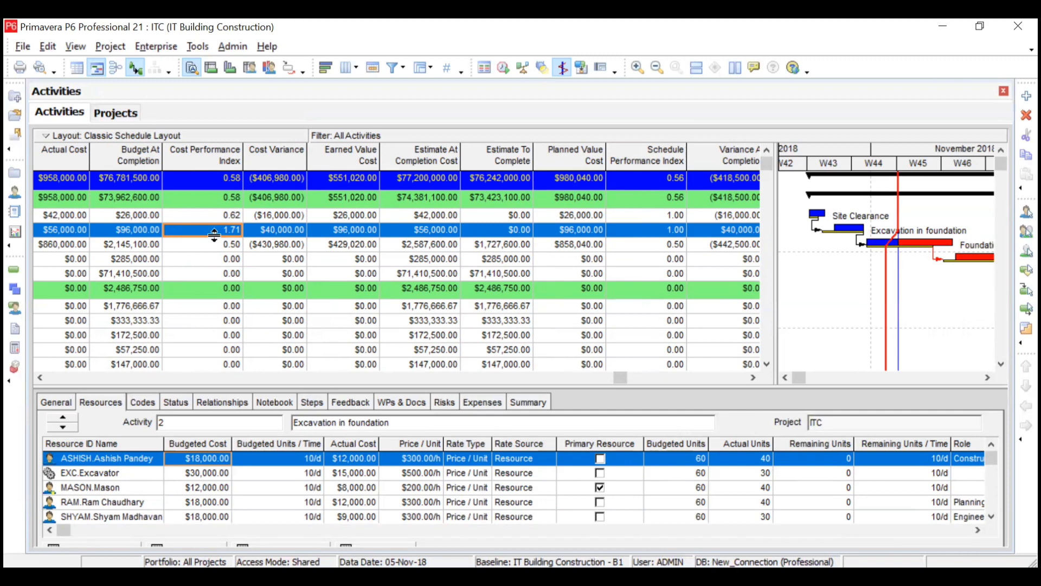
pyautogui.click(218, 247)
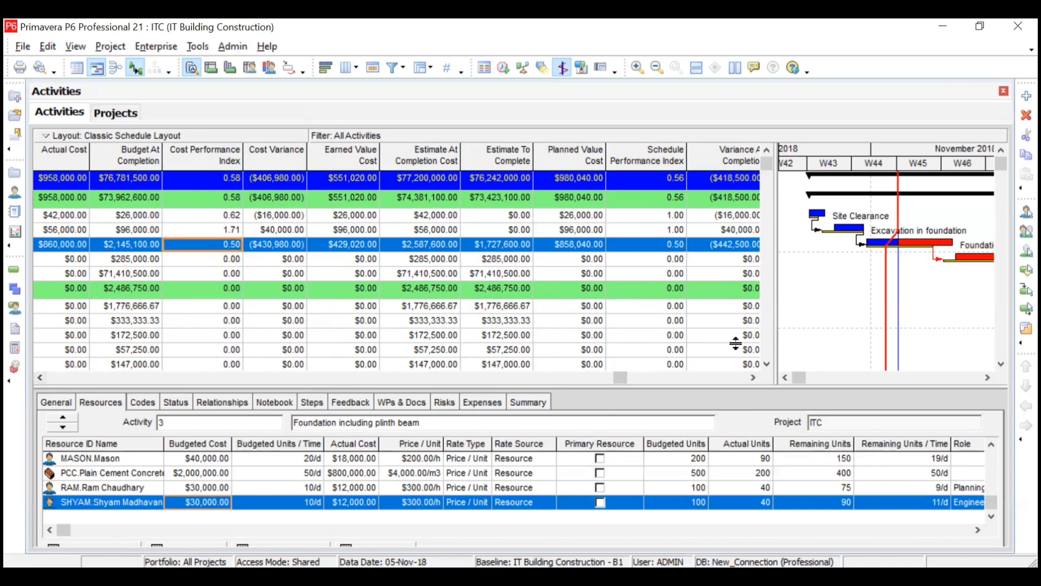
# Check the Schedule Performance Index of the first three Civil Works activities.
pyautogui.click(670, 215)
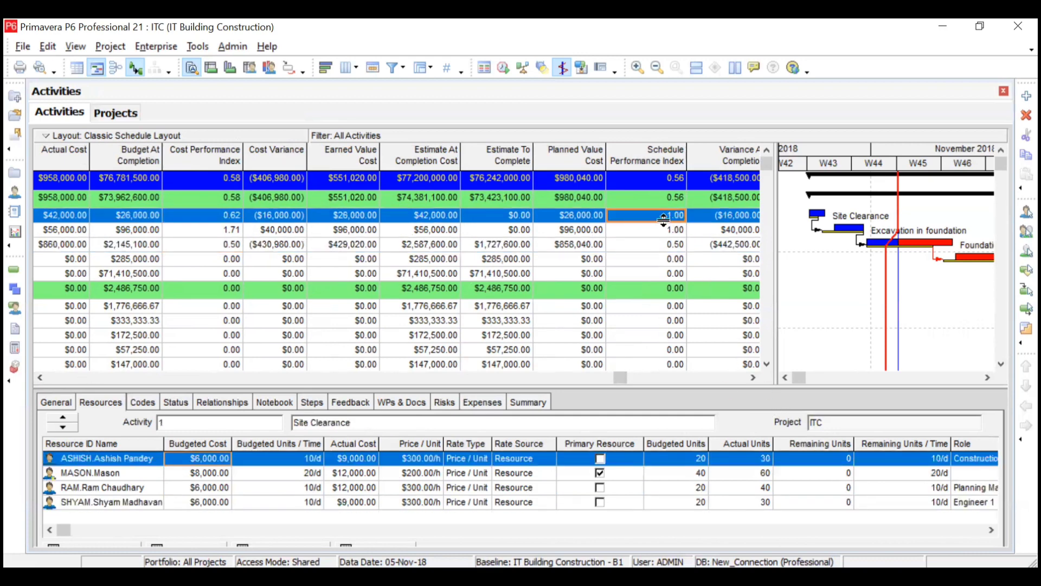
pyautogui.click(668, 230)
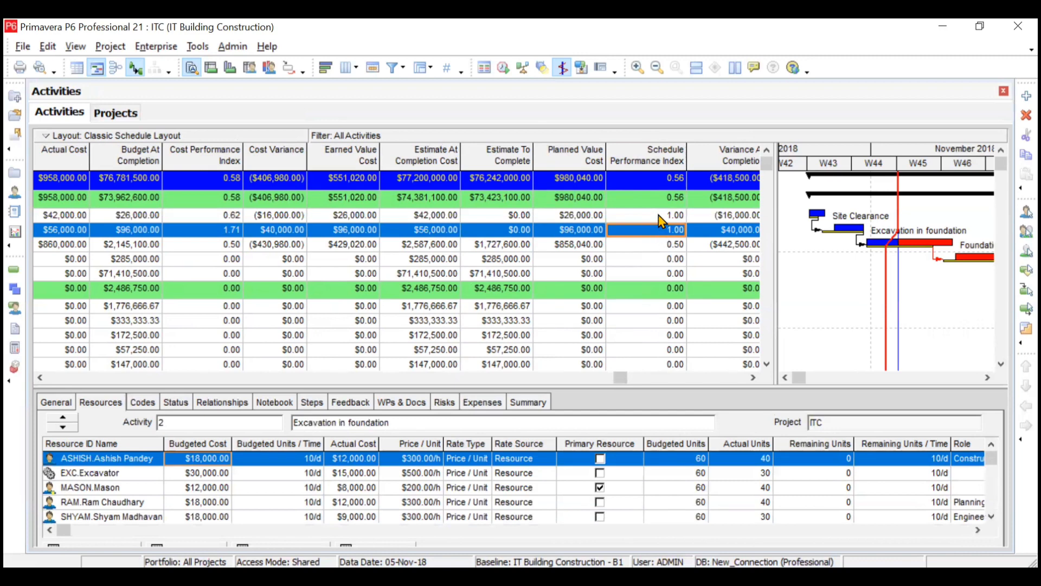
pyautogui.click(659, 215)
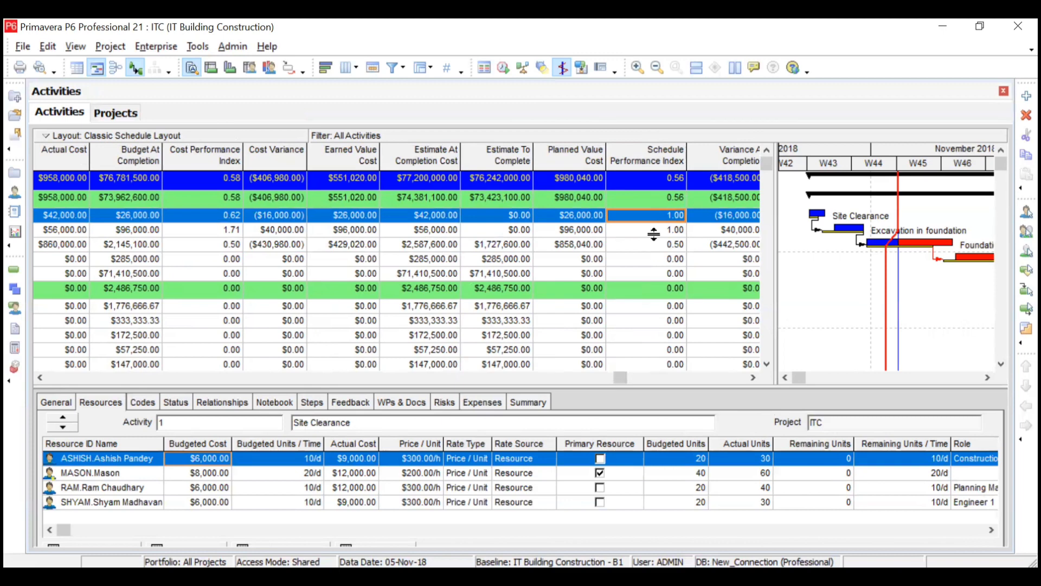
pyautogui.click(655, 232)
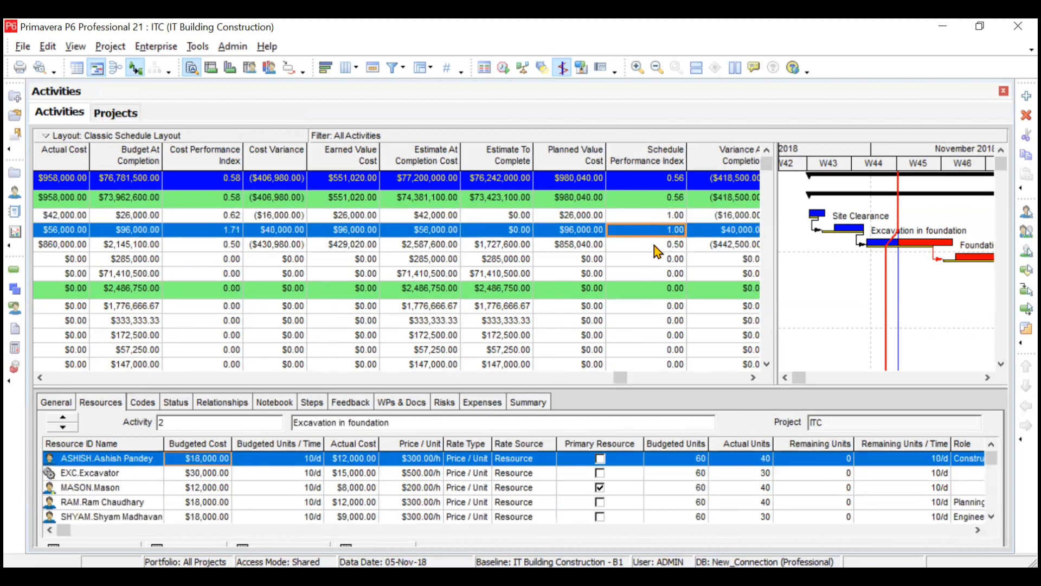
pyautogui.click(657, 245)
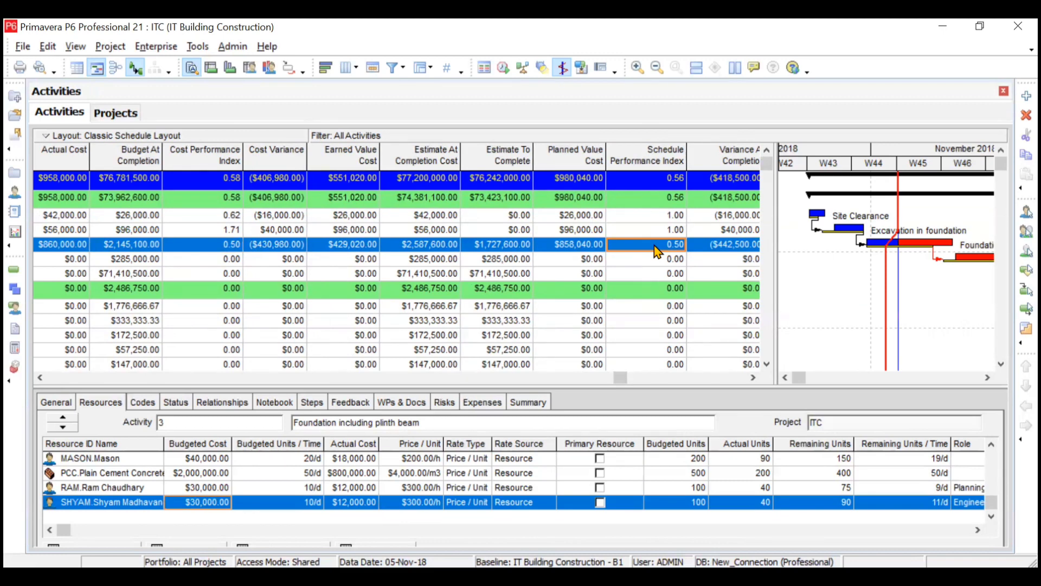
# Compare the cost and schedule performance indexes of Excavation in foundation and Foundation including plinth beam.
pyautogui.click(215, 245)
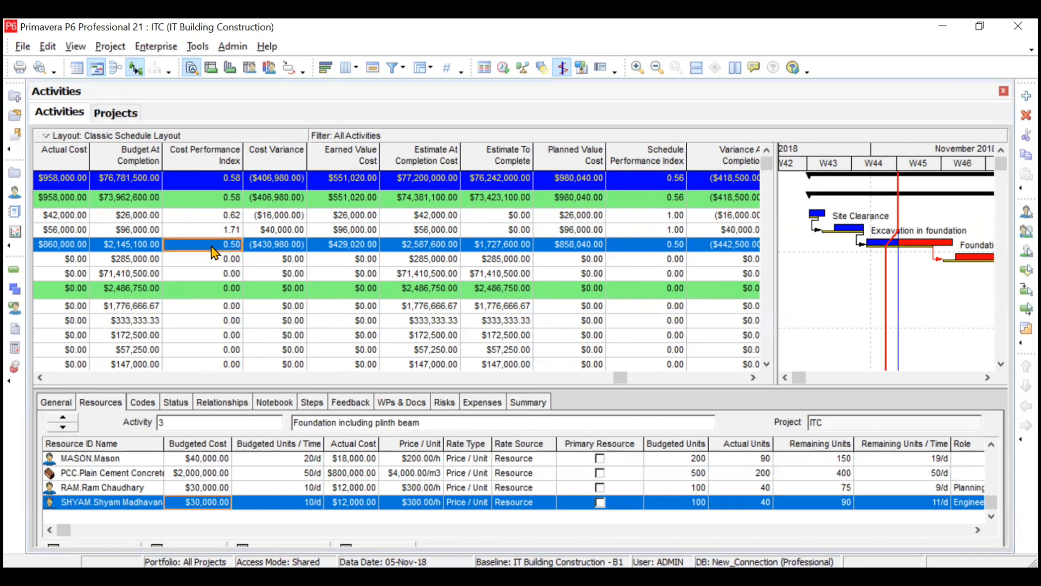
pyautogui.click(208, 230)
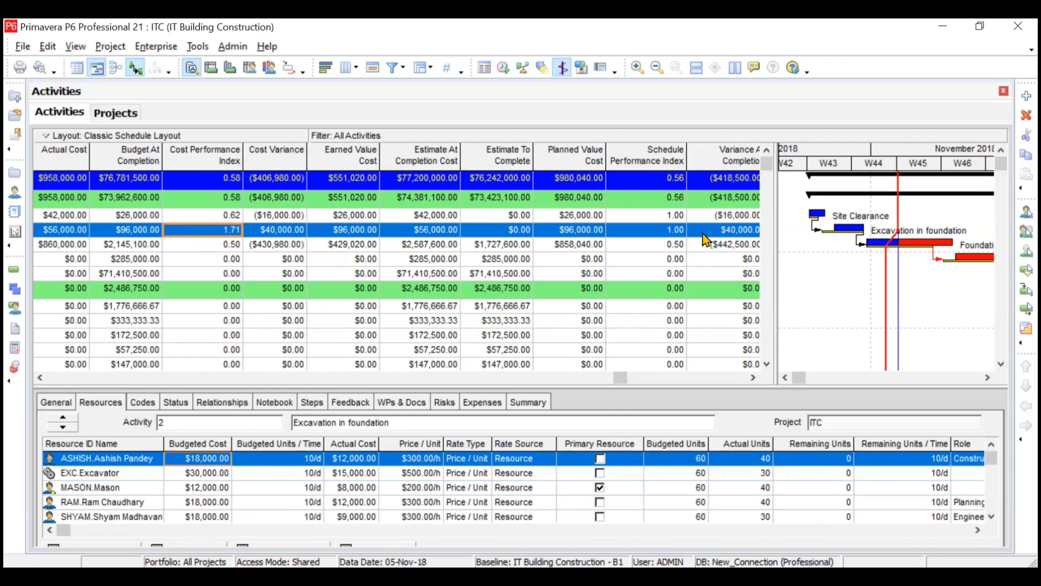
pyautogui.click(675, 231)
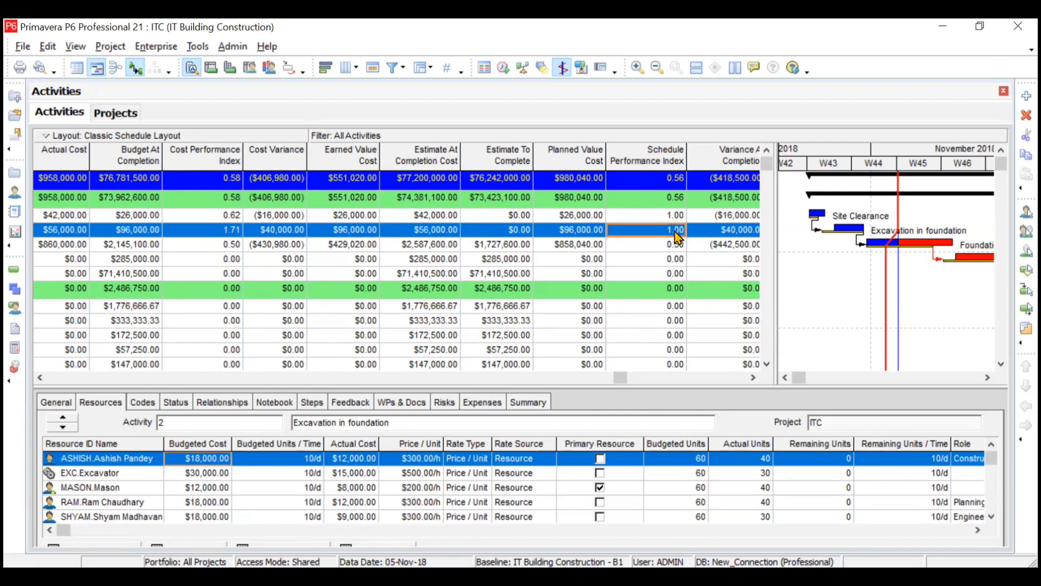
pyautogui.click(646, 248)
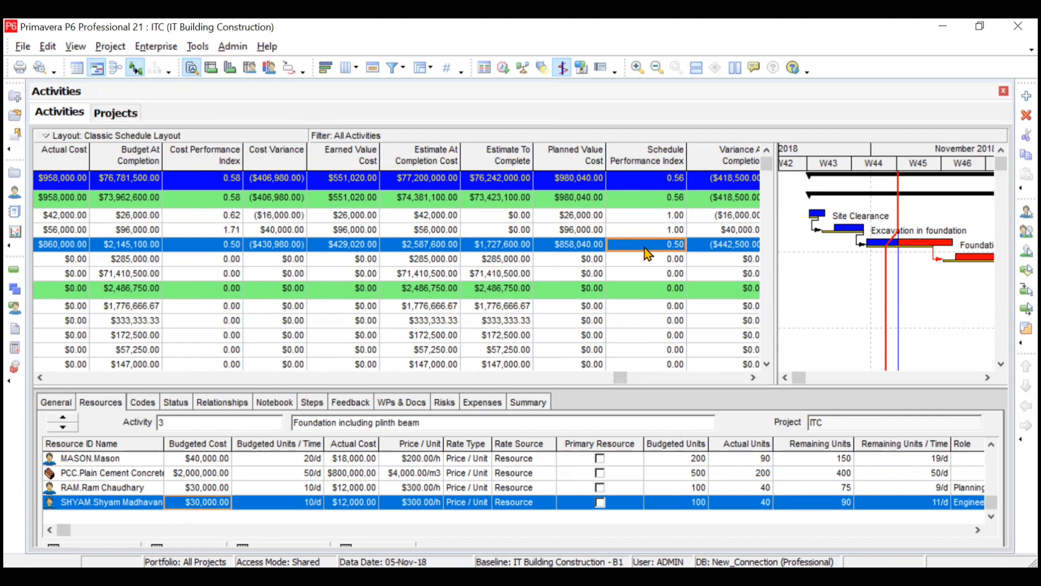
# Review the To Complete Performance Index of Foundation including plinth beam alongside its Estimate To Complete and Estimate At Completion Cost.
pyautogui.click(753, 378)
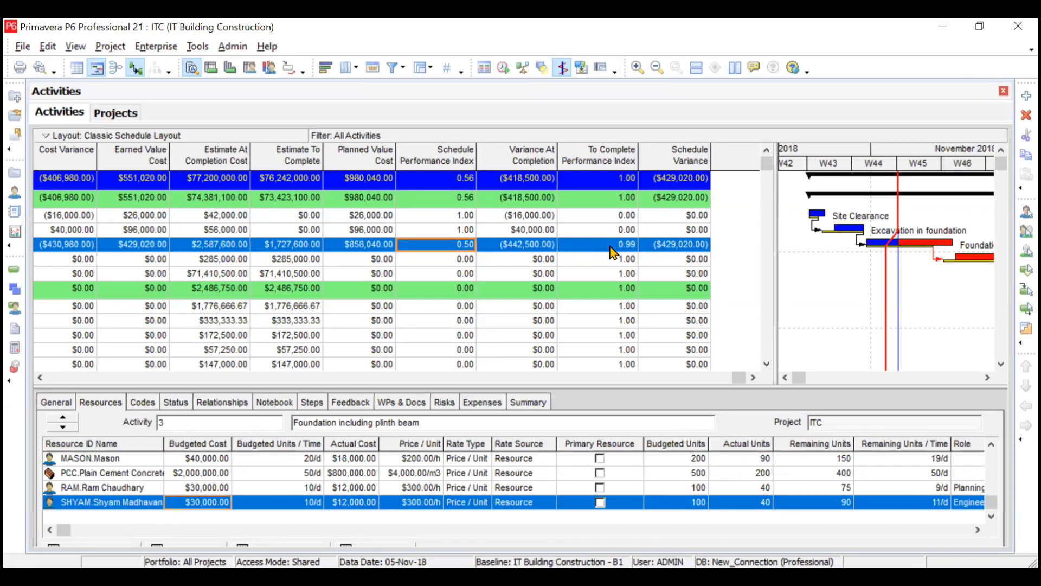
pyautogui.click(285, 248)
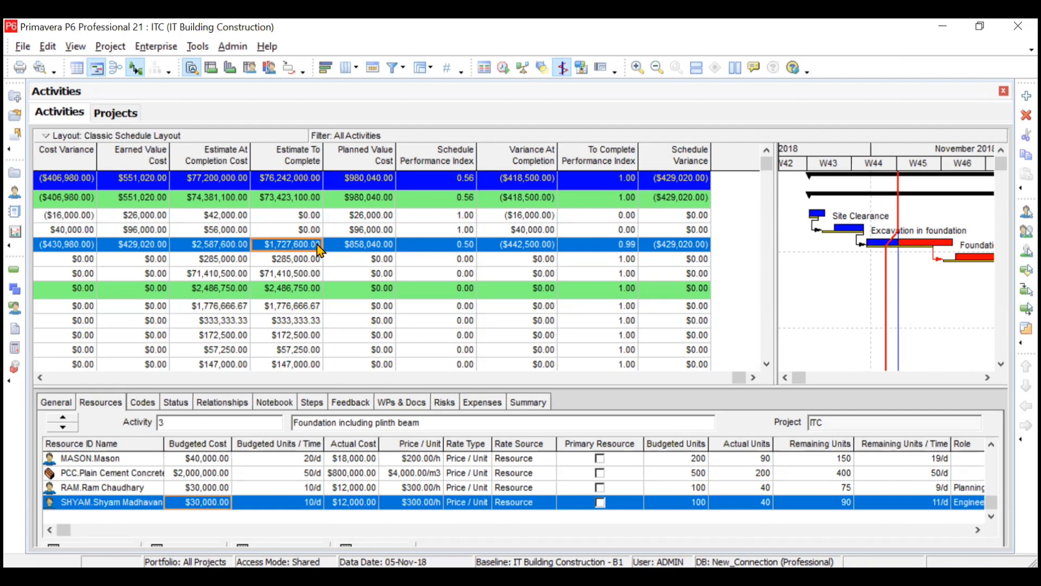
pyautogui.click(237, 247)
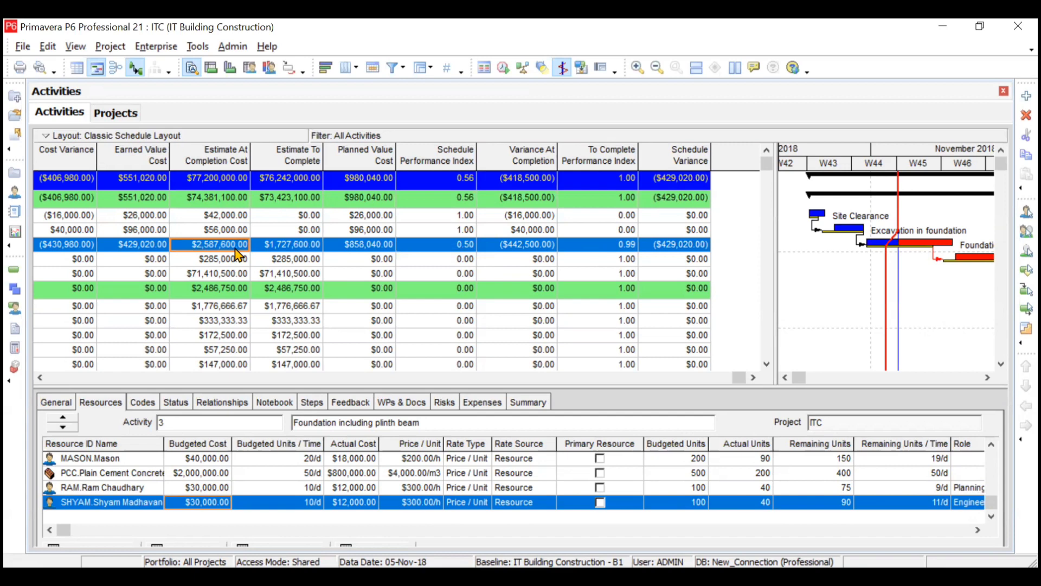
# Return to the beginning of the activity table to view the Activity ID, Activity Name and baseline date columns.
pyautogui.click(40, 377)
pyautogui.click(40, 378)
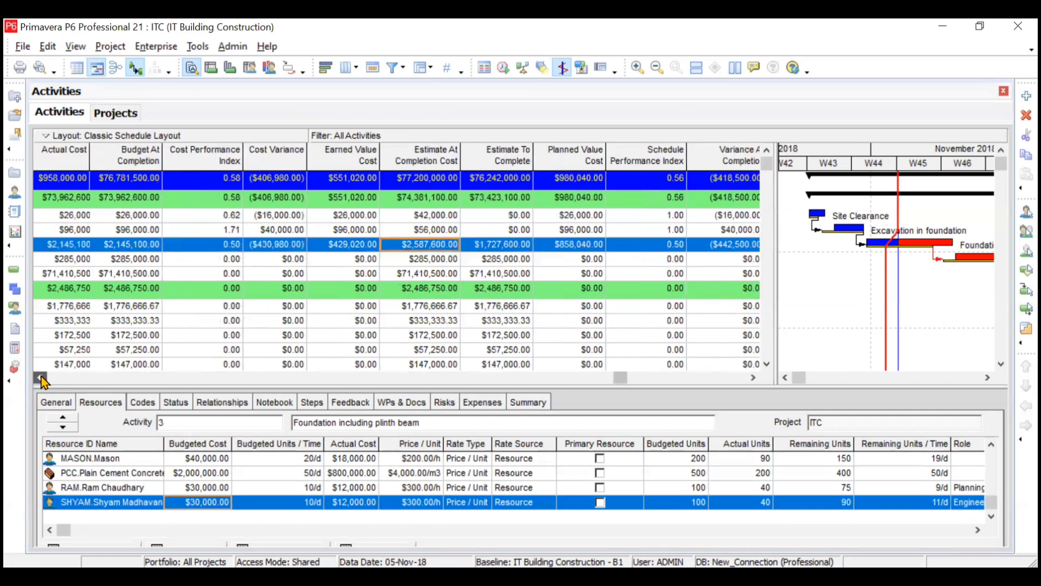
pyautogui.click(41, 377)
pyautogui.click(40, 378)
pyautogui.click(40, 377)
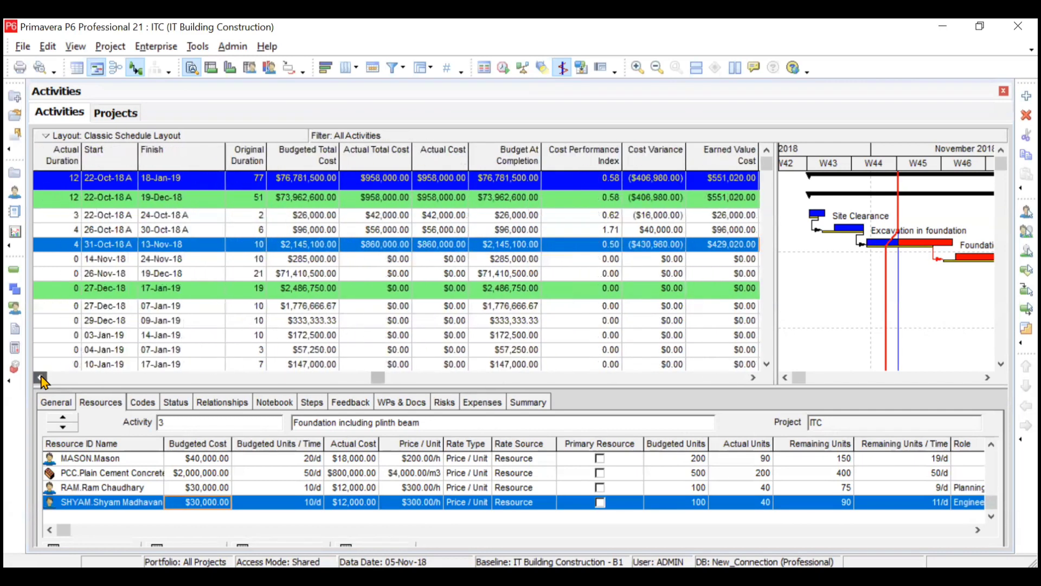
pyautogui.click(41, 378)
pyautogui.click(40, 377)
pyautogui.click(40, 377)
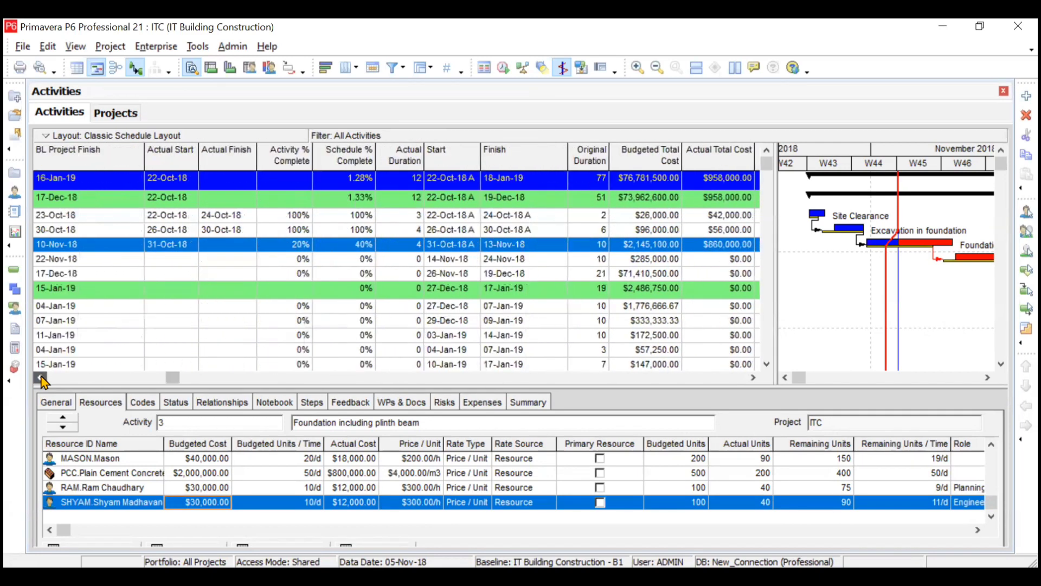
pyautogui.click(40, 378)
pyautogui.click(41, 377)
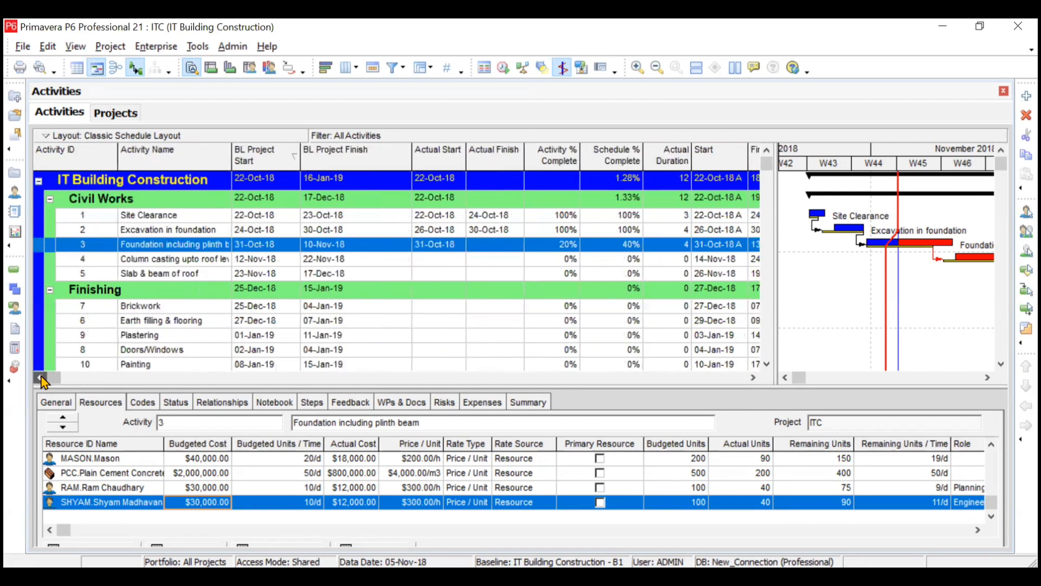